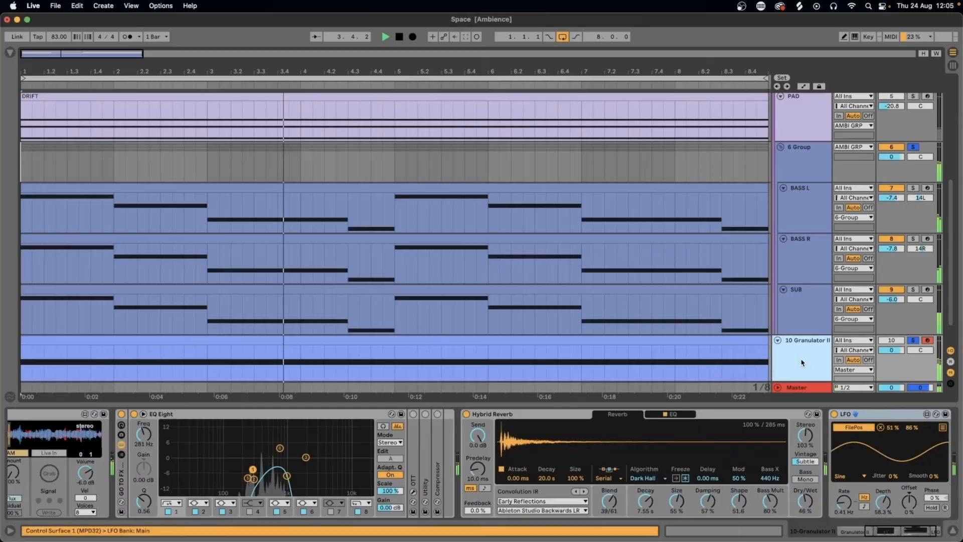
- In Drift, set the Osc 2 waveform to sine and the voice mode to Mono
scroll(801, 362, "up", 10)
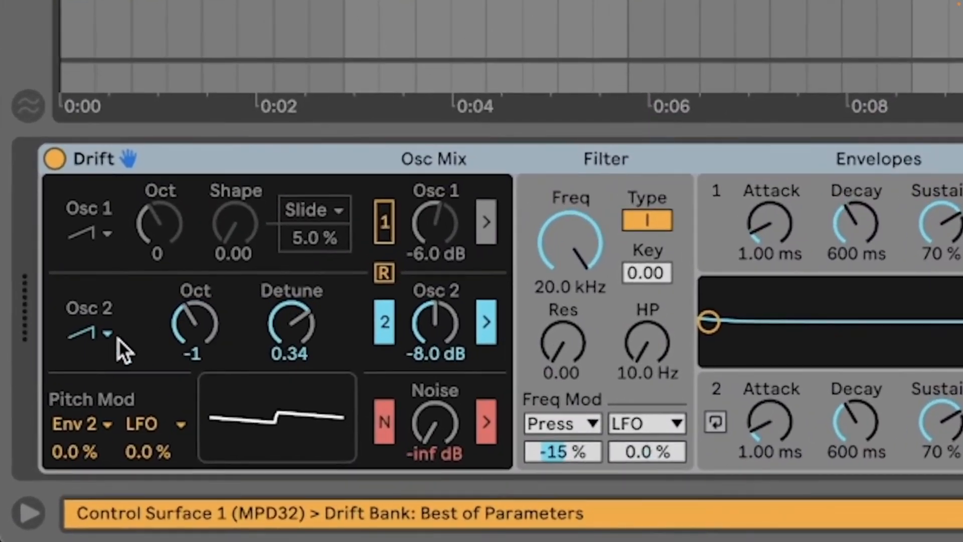
left_click(101, 338)
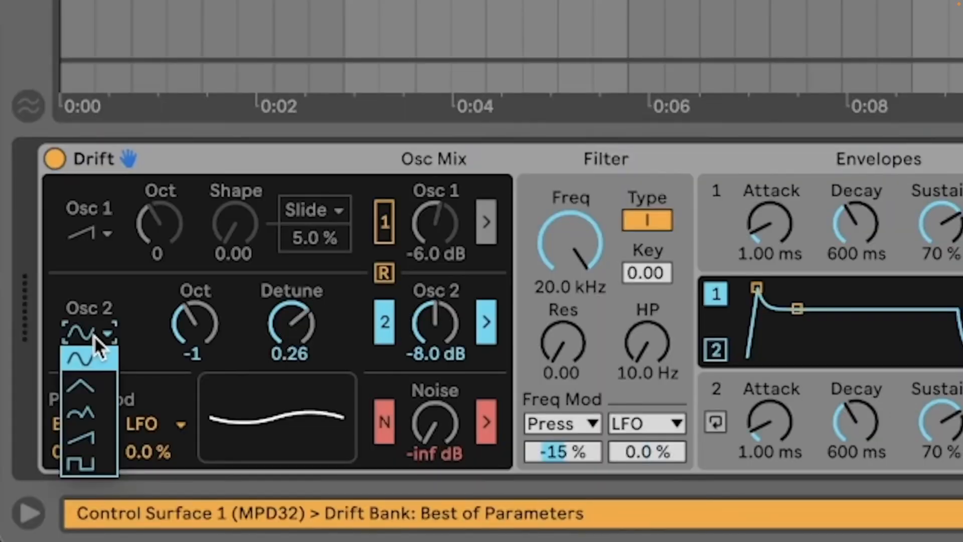
left_click(94, 336)
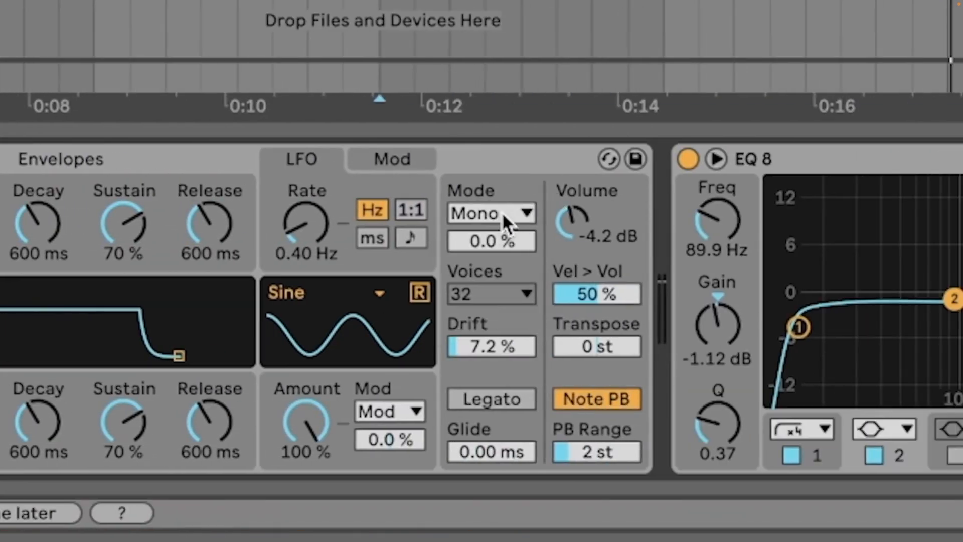
left_click(496, 212)
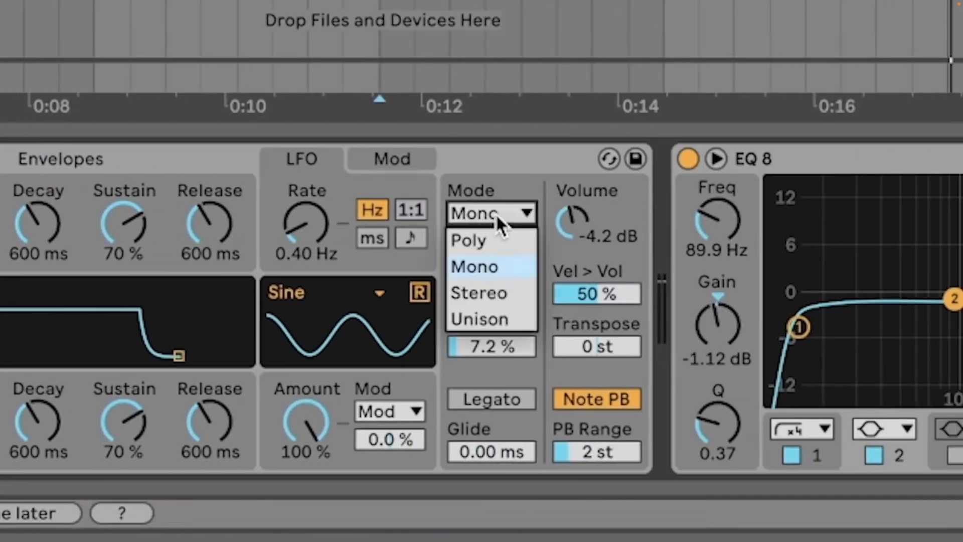
left_click(473, 274)
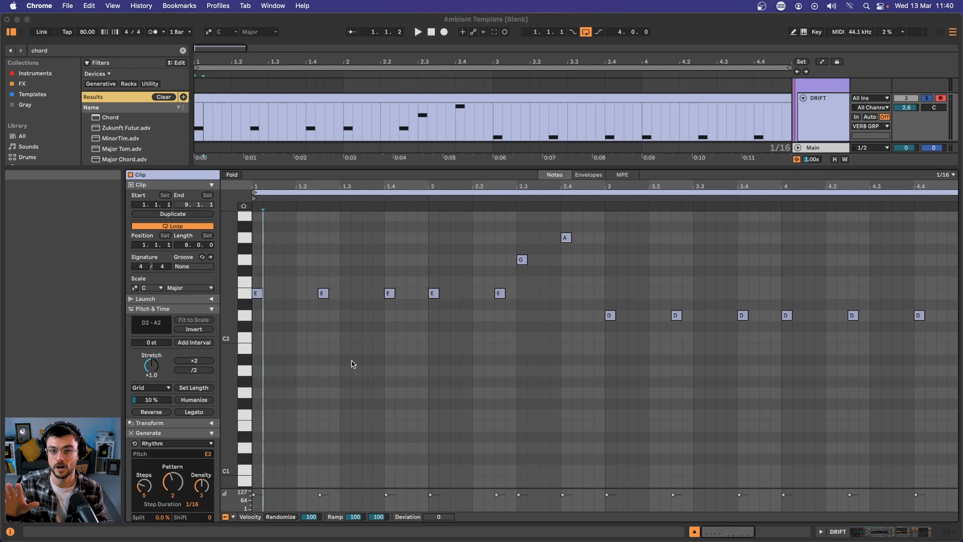
- Select every note in the DRIFT clip and play the pattern back
left_click(255, 344)
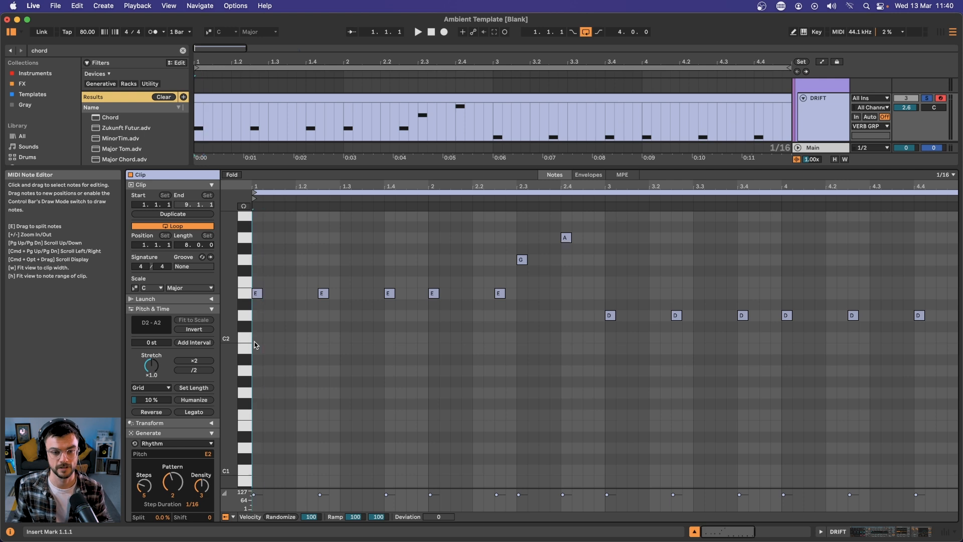
key("super+a")
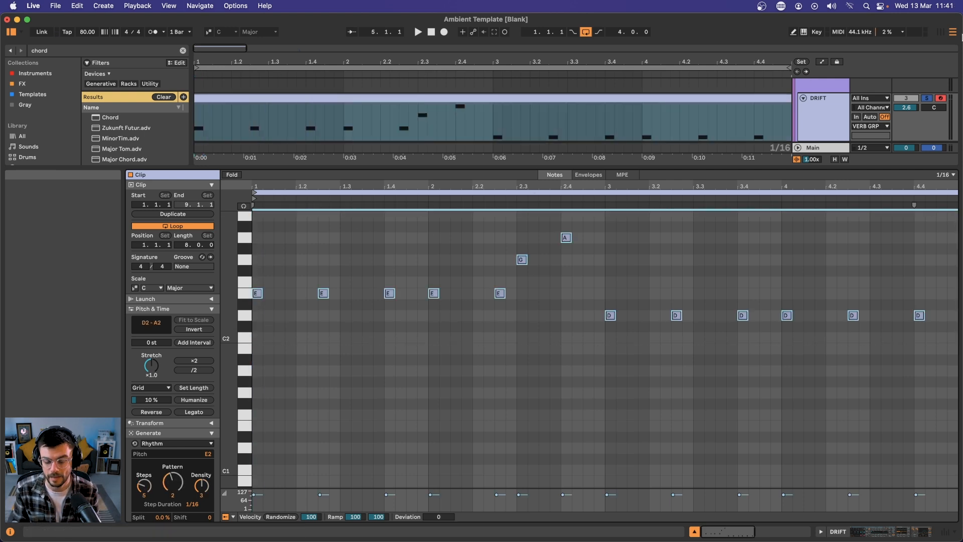
key("space")
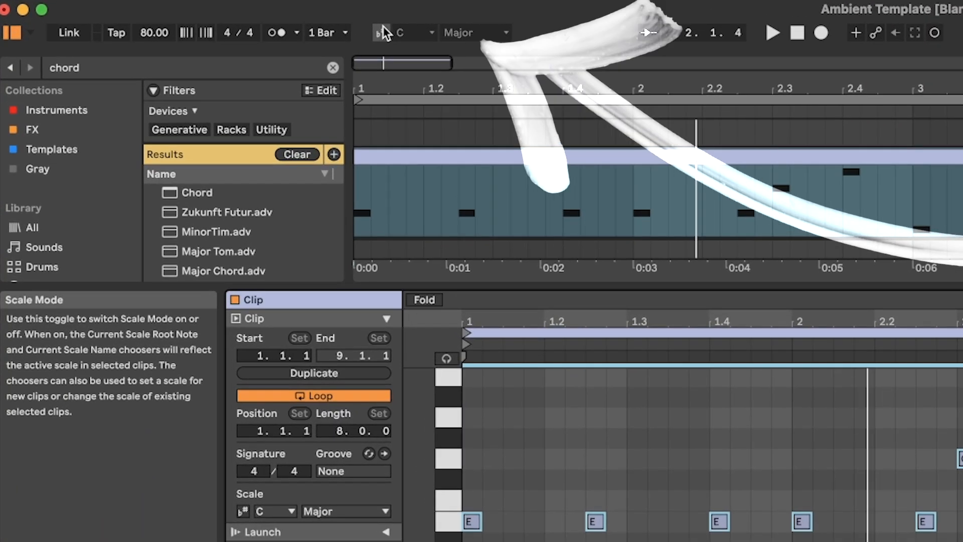
- Enable Scale Mode and set the scale to C#/Db Dorian
left_click(369, 32)
left_click(387, 32)
left_click(412, 65)
left_click(465, 35)
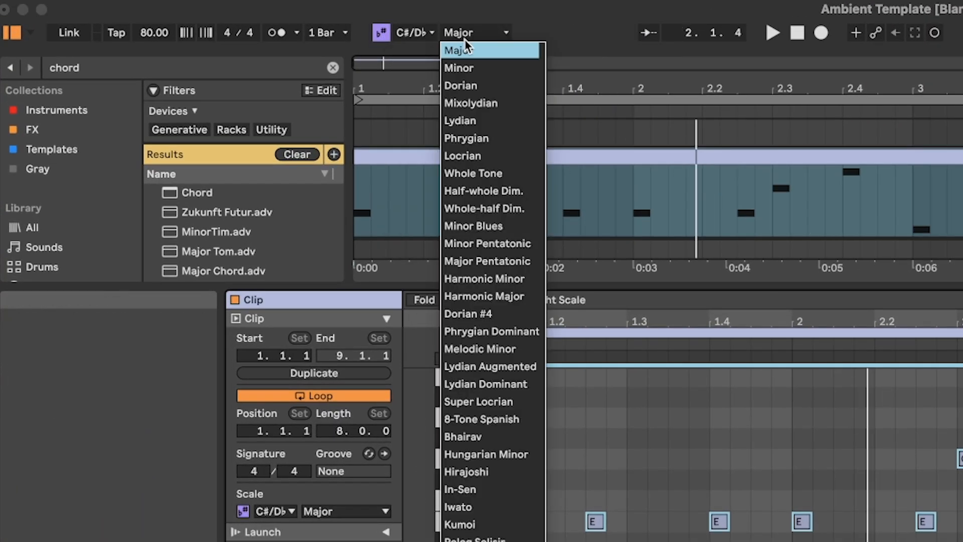
left_click(465, 83)
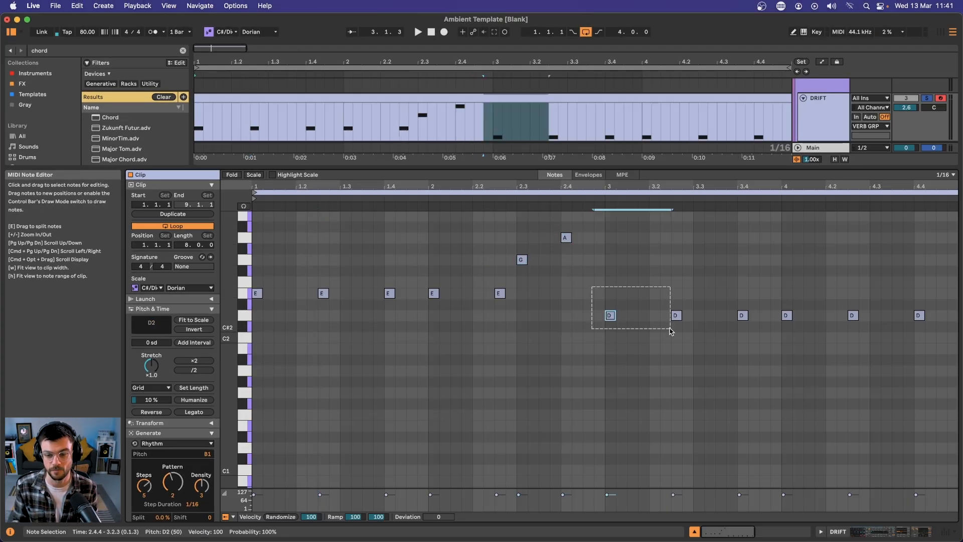
- Fit all notes of the DRIFT clip to the C#/Db Dorian scale and clear the note selection
left_click(711, 360)
key("super+a")
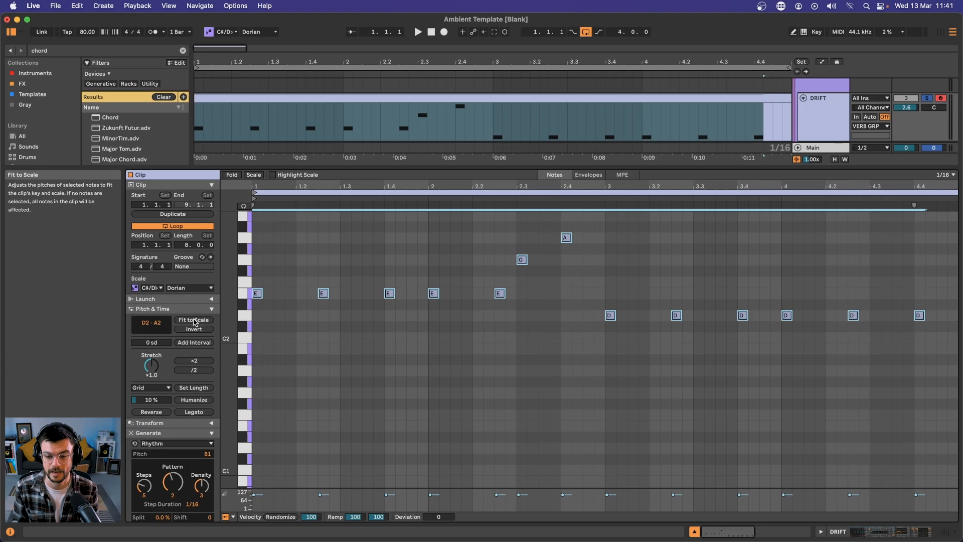
left_click(195, 321)
left_click_drag(517, 224, 959, 357)
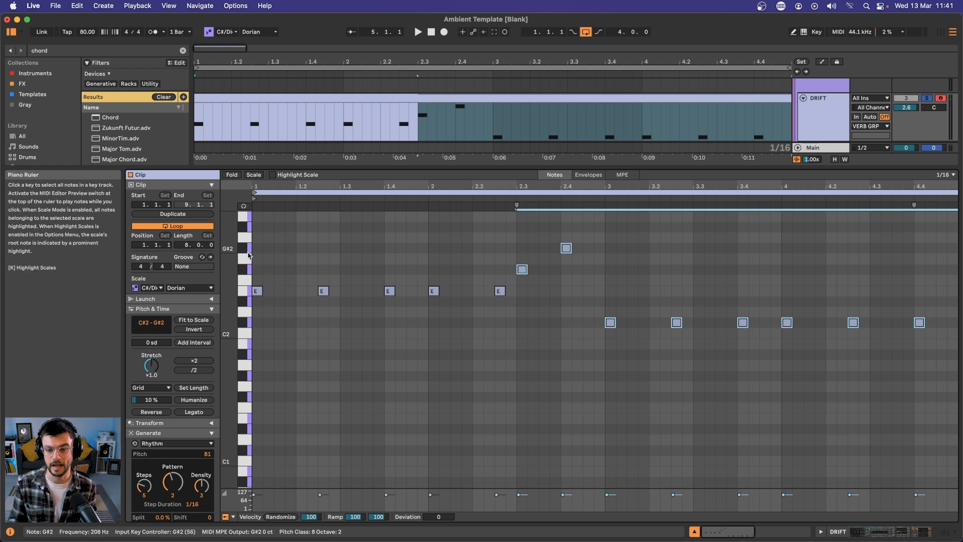
left_click(256, 237)
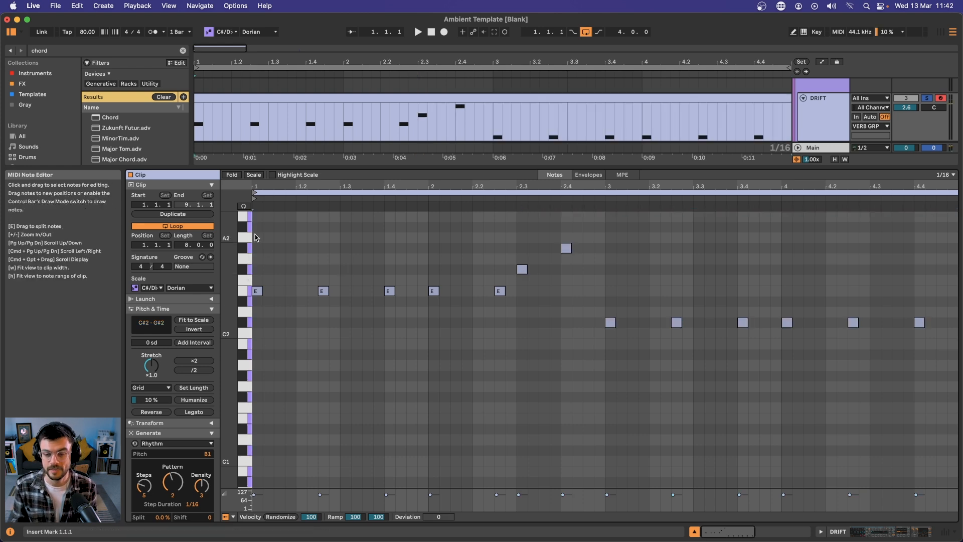
- Load the Chord MIDI effect in front of the Drift instrument on the DRIFT track
double_click(810, 115)
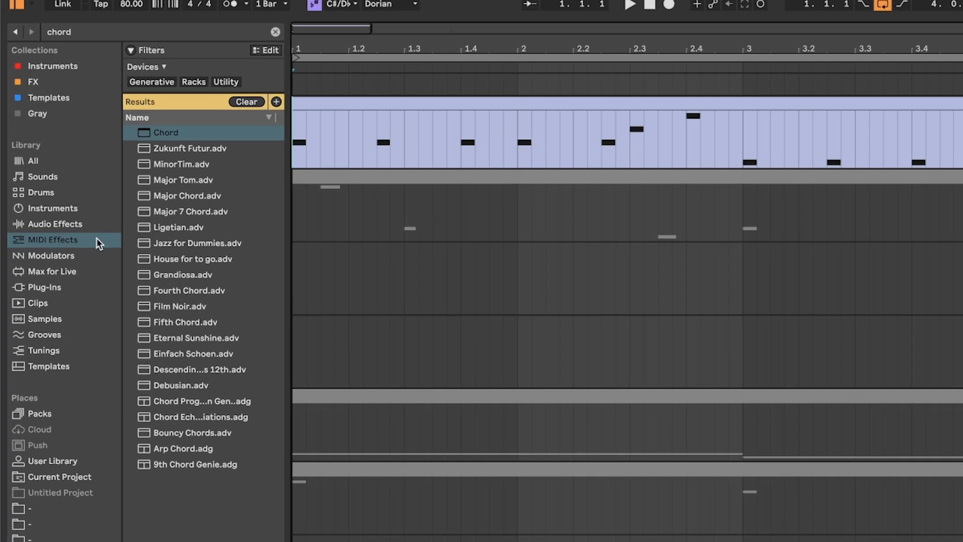
left_click(109, 118)
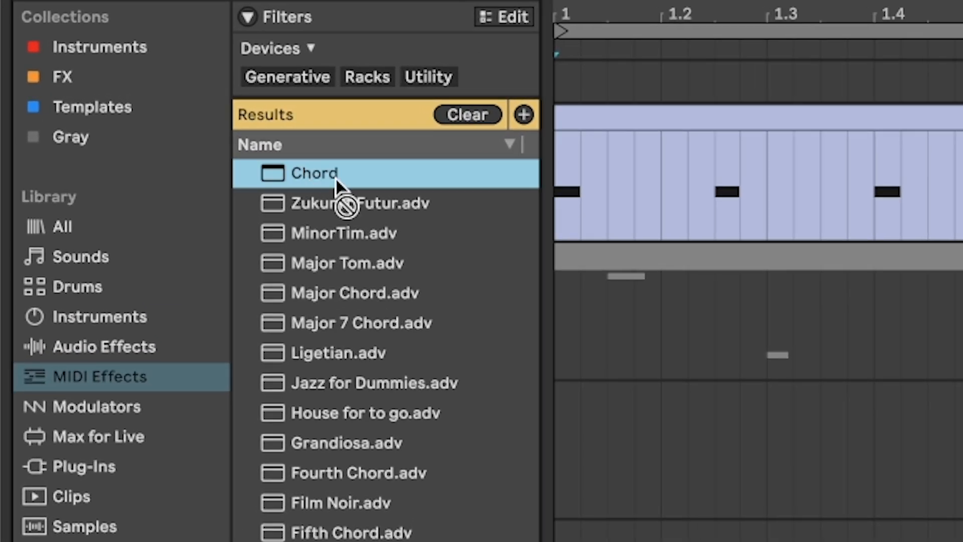
left_click_drag(763, 177, 471, 420)
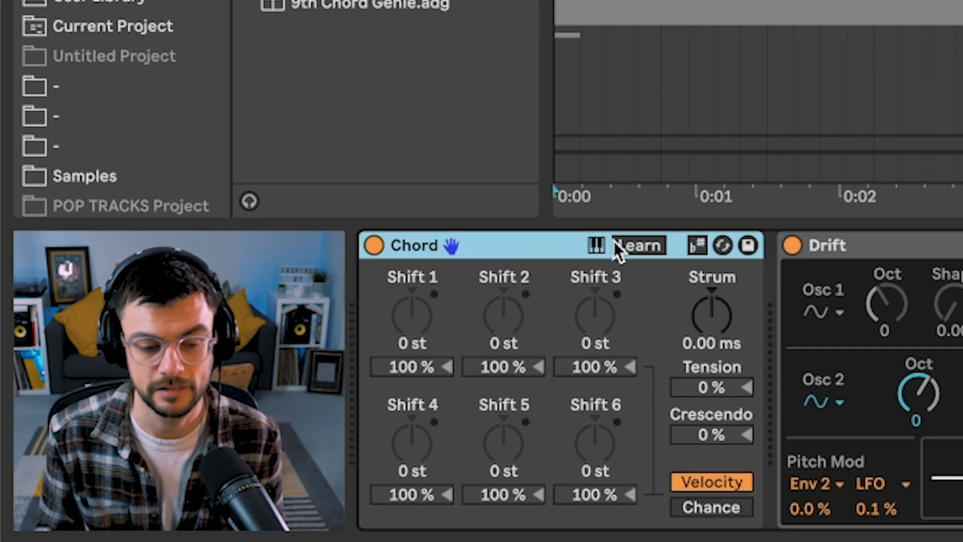
- Make Chord use the current scale and set Shift 1 to 5 to +6, +7, +8, +11 and +14 scale degrees
left_click(688, 241)
left_click(407, 320)
left_click_drag(407, 320, 407, 296)
left_click_drag(501, 323, 501, 296)
type("8")
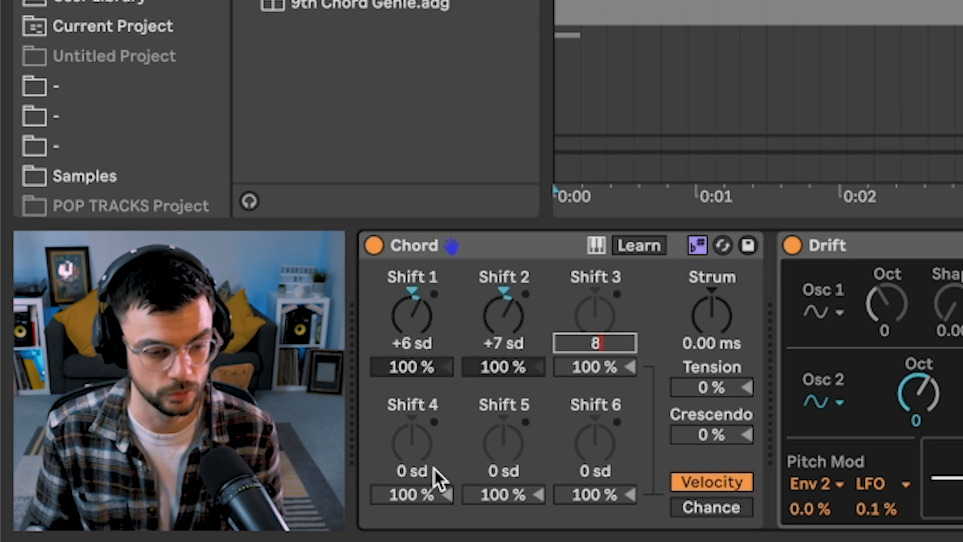
left_click(420, 454)
type("11")
left_click(495, 450)
type("14")
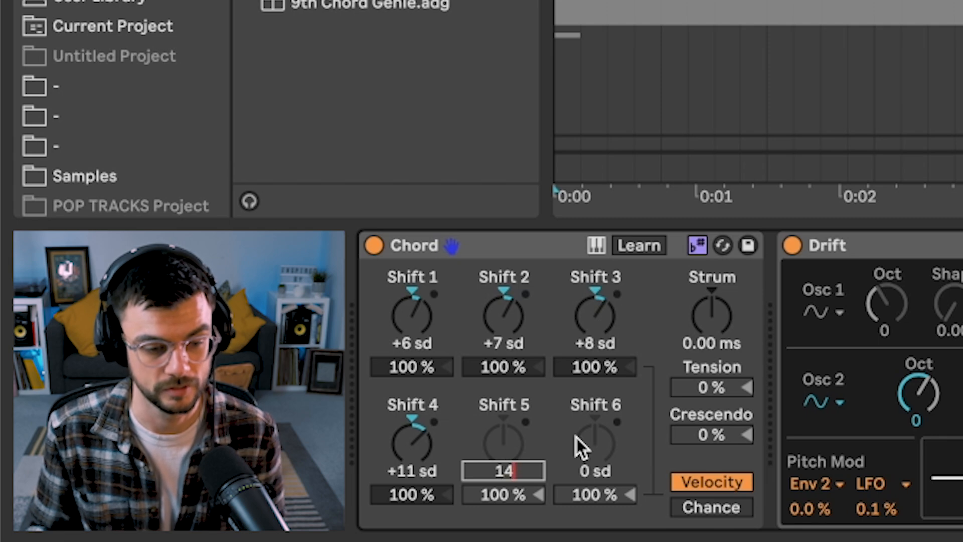
left_click(554, 414)
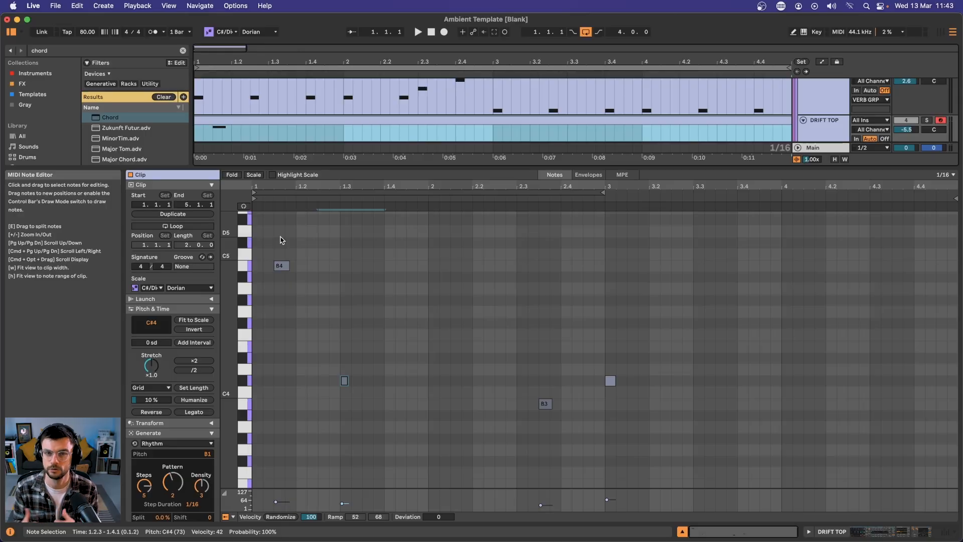
- Play the DRIFT TOP clip and pick out its individual notes to review the sparse melody
left_click(280, 240)
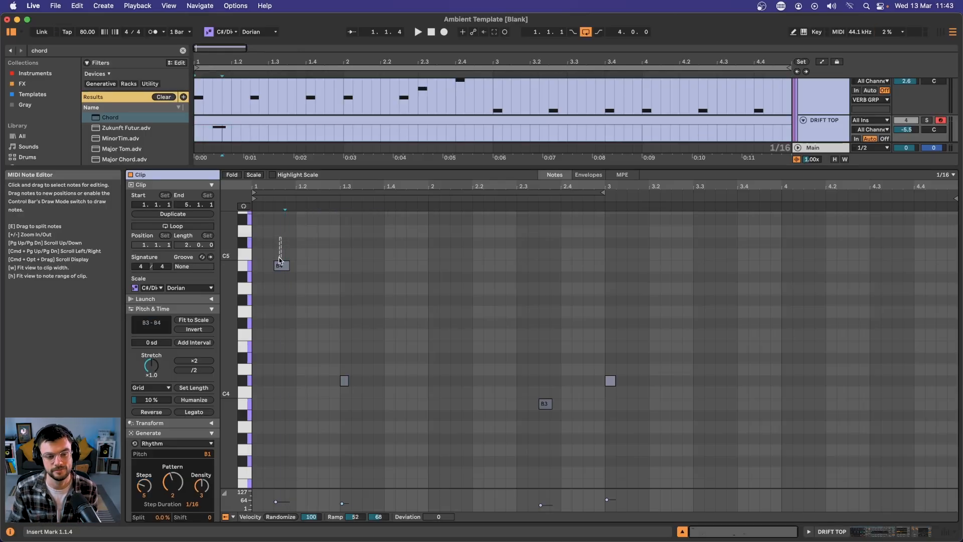
left_click_drag(334, 304, 374, 408)
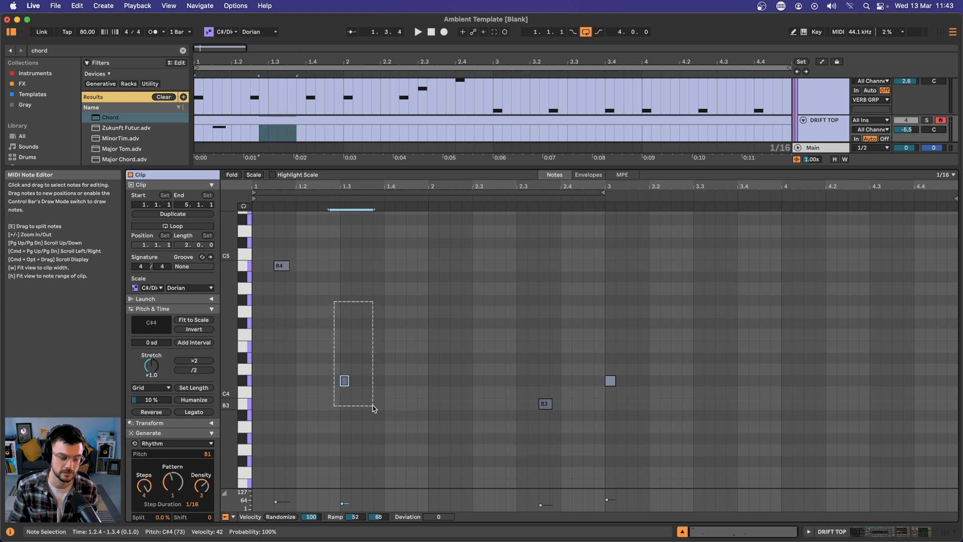
key("space")
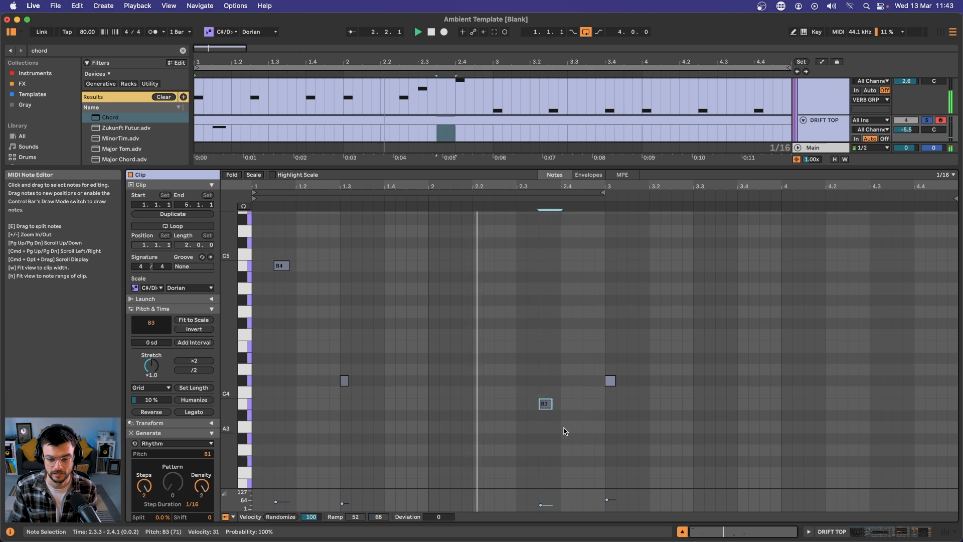
left_click(609, 380)
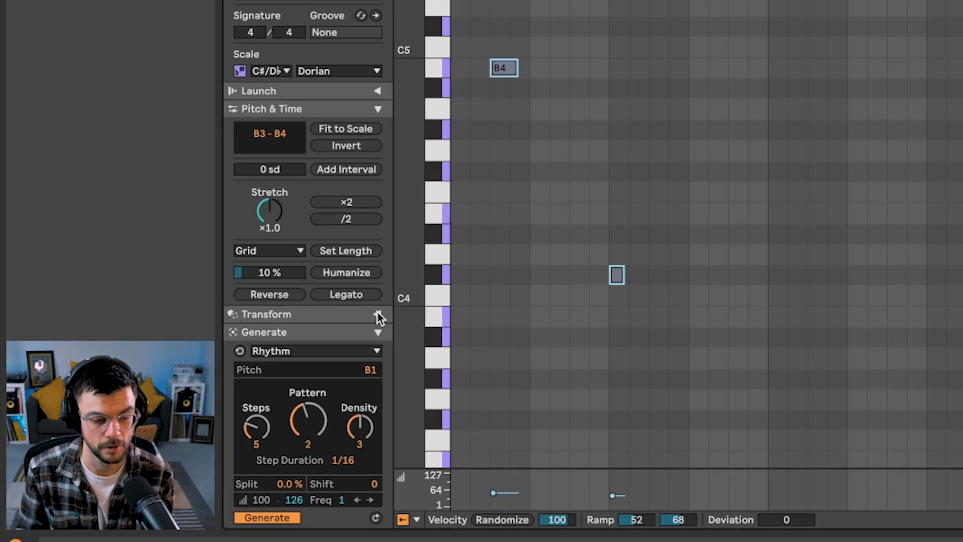
- Open the clip's Transform tools and choose the Connect transformation
left_click(196, 402)
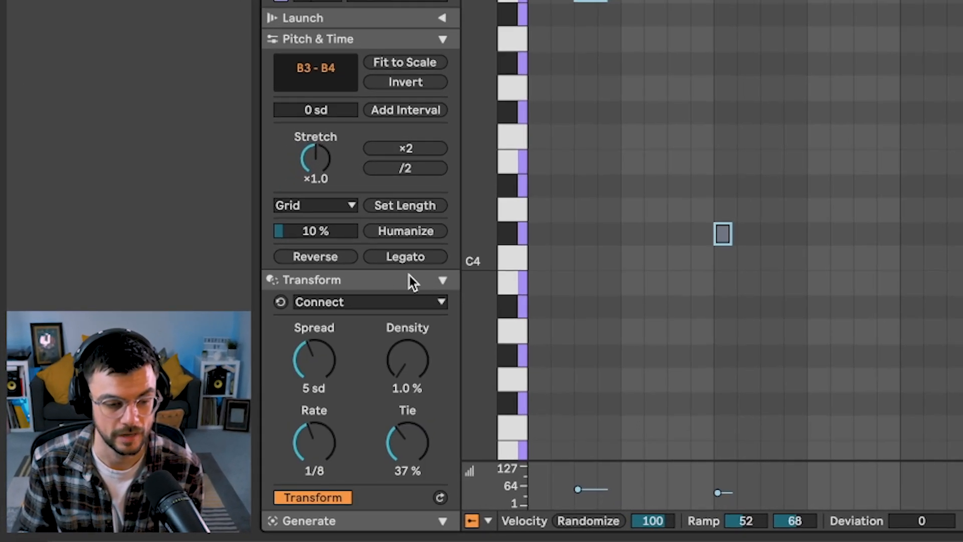
left_click(329, 302)
left_click(344, 354)
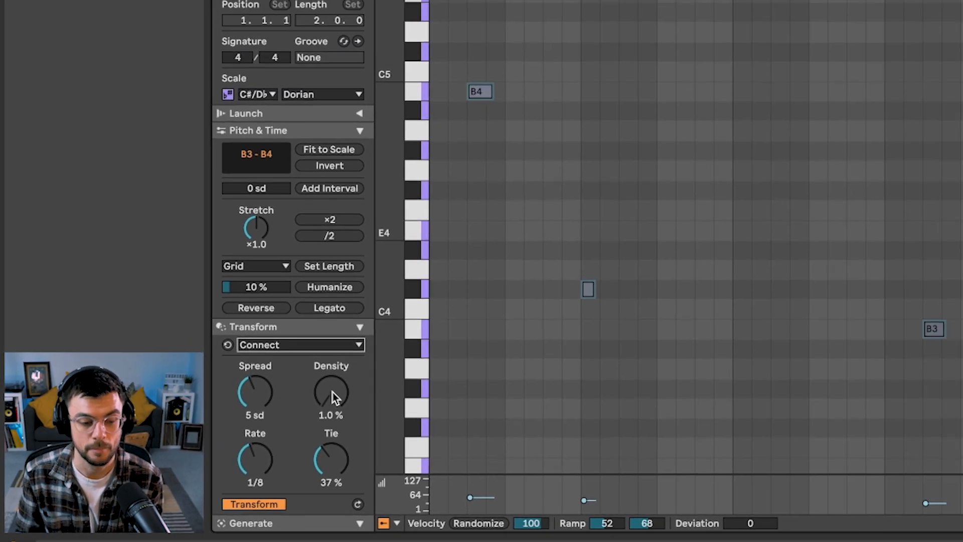
- Try Connect between the first two notes at rates of 1/4 and 1/8, and switch automatic transformation off
left_click_drag(467, 45, 646, 335)
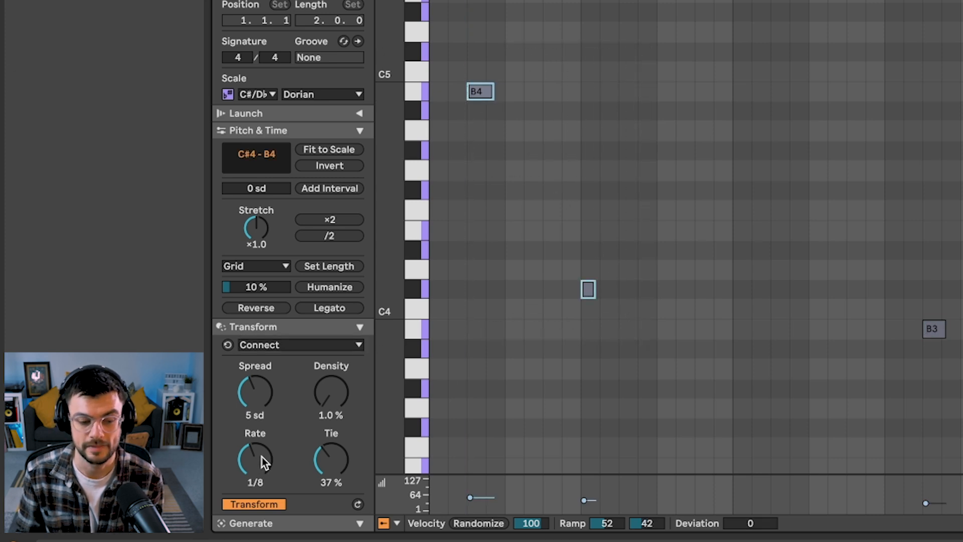
mouse_move(262, 456)
left_mouse_down()
mouse_move(262, 441)
mouse_move(262, 461)
left_mouse_up()
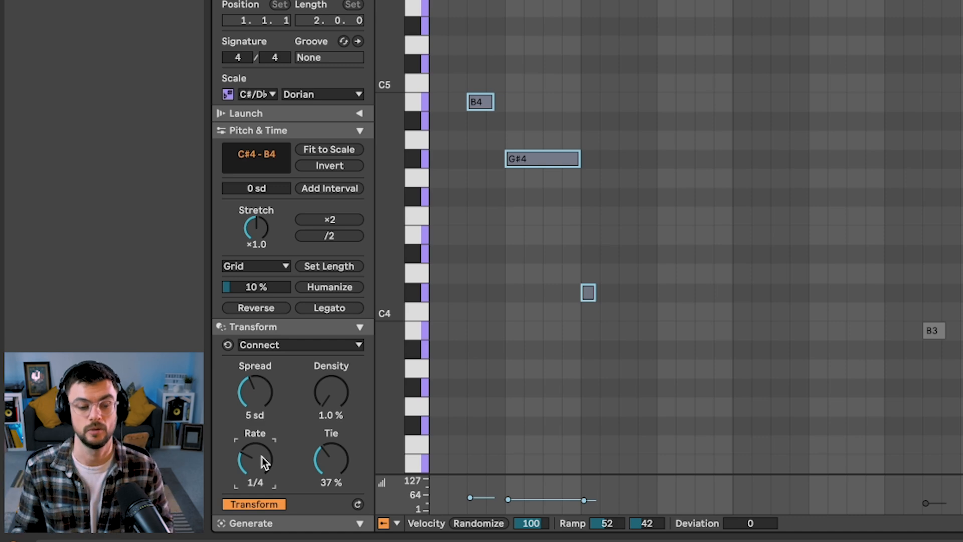
left_click_drag(262, 456, 261, 452)
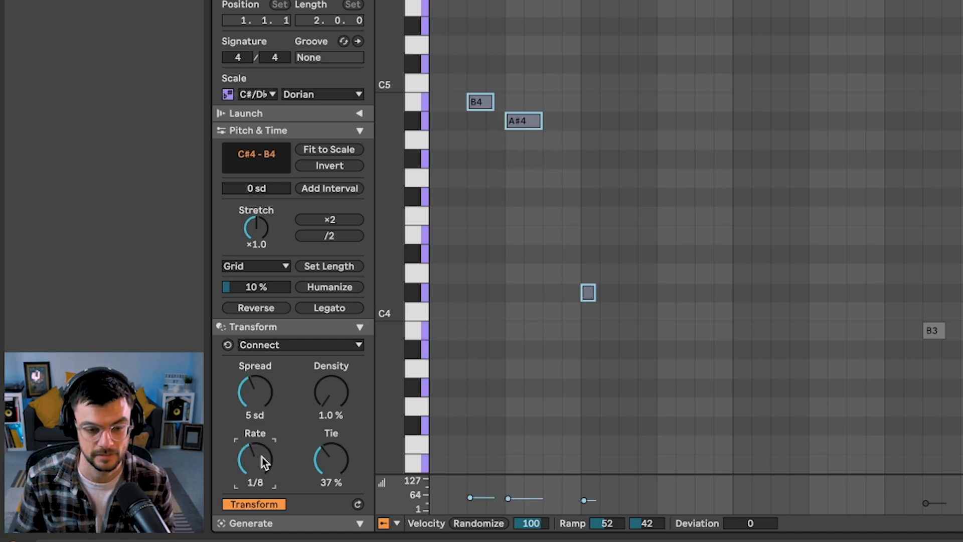
left_click(254, 504)
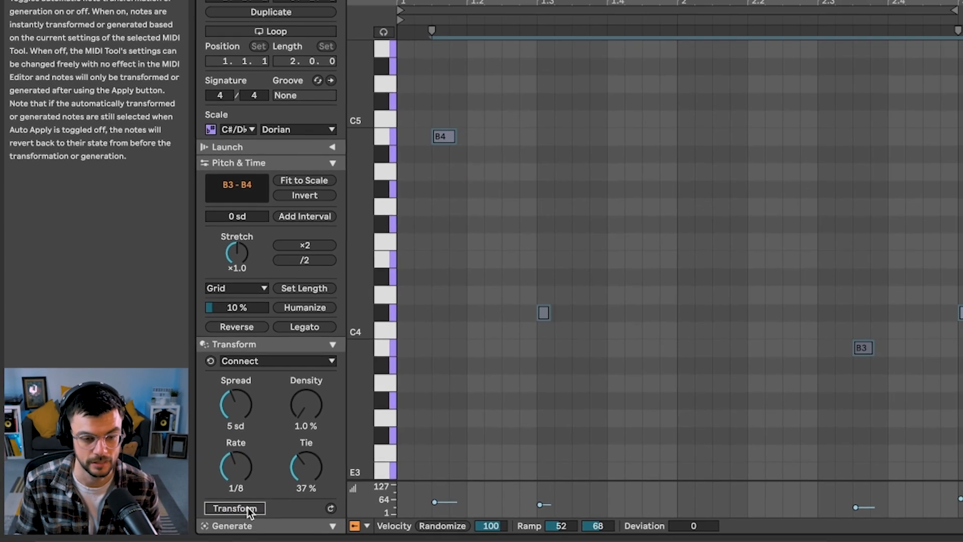
- Apply Connect at a 1/8 rate to all notes of the DRIFT TOP clip, regenerating new variations during playback
left_click(245, 508)
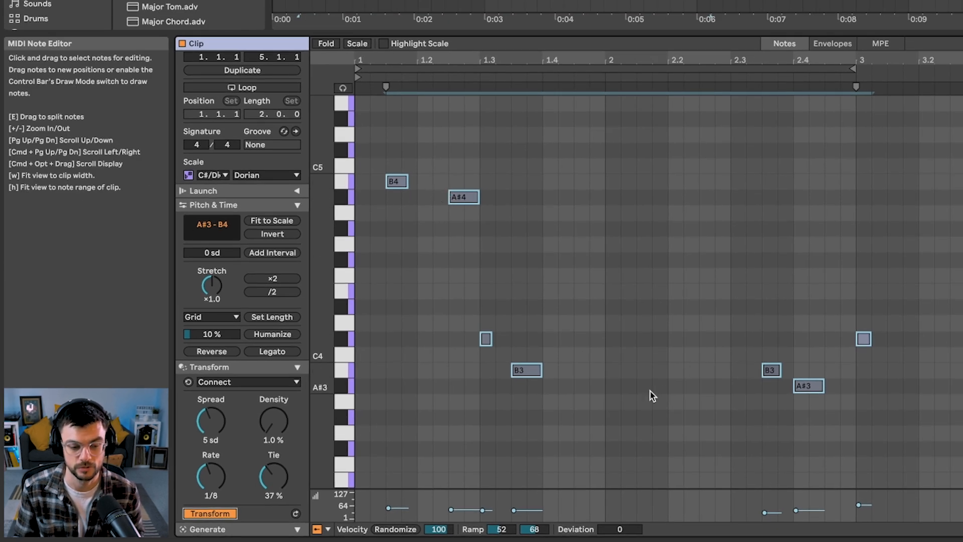
left_click(295, 514)
key("space")
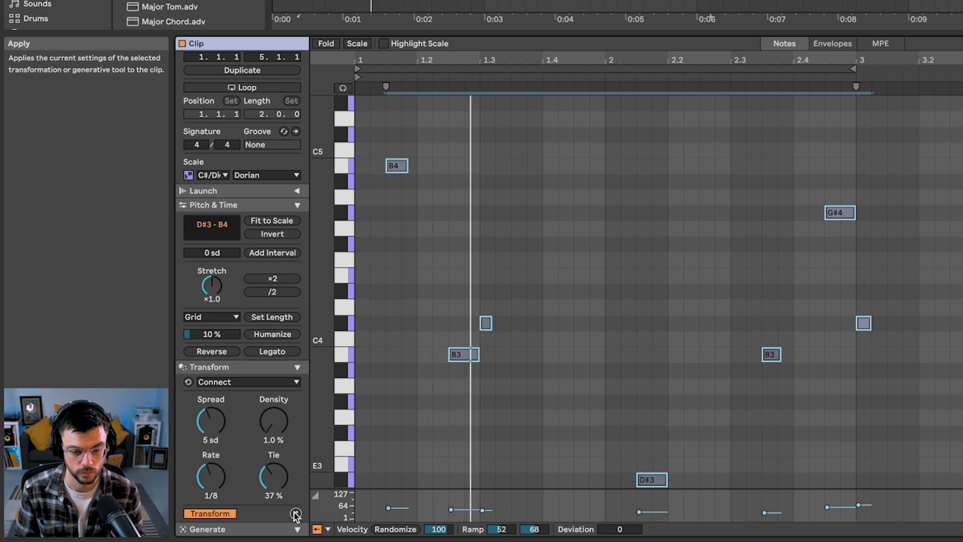
left_click(296, 514)
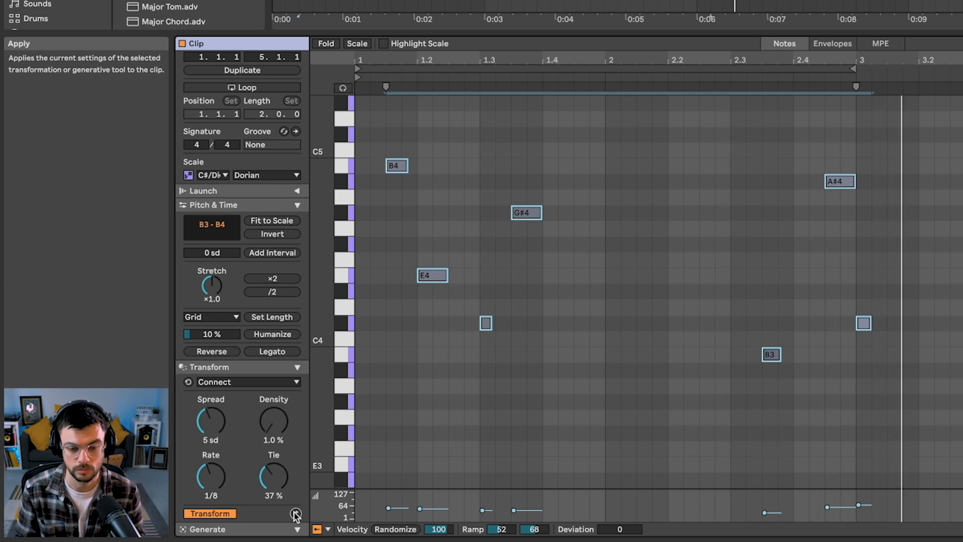
- Move the connecting G#4 note so that it starts at 1.4
left_click_drag(516, 142, 925, 247)
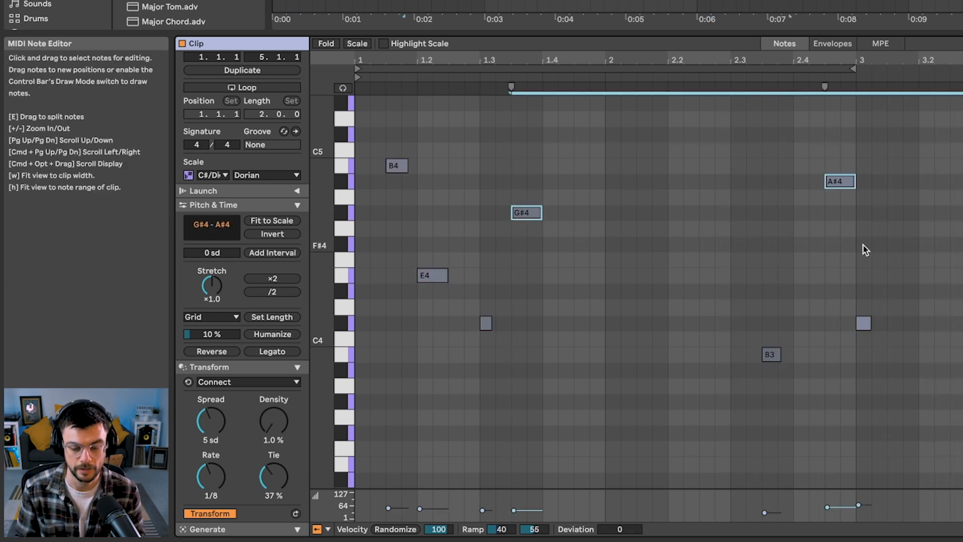
left_click(522, 214)
left_click_drag(523, 216, 557, 228)
- Delete the connecting A#4 note and reapply Connect to only the last two notes, B3 and C#4
left_click(844, 181)
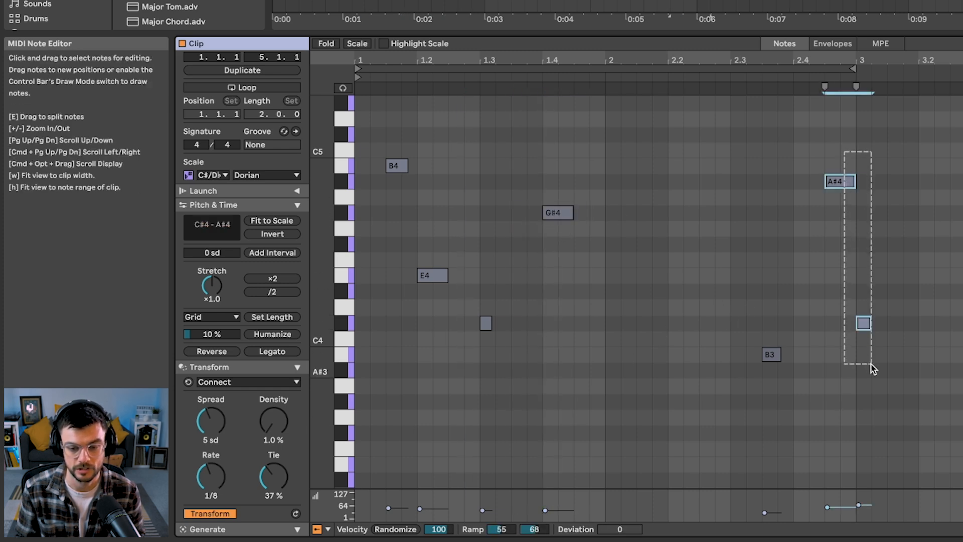
left_click_drag(849, 211, 818, 169)
key("Delete")
left_click_drag(862, 191, 728, 441)
left_click(299, 513)
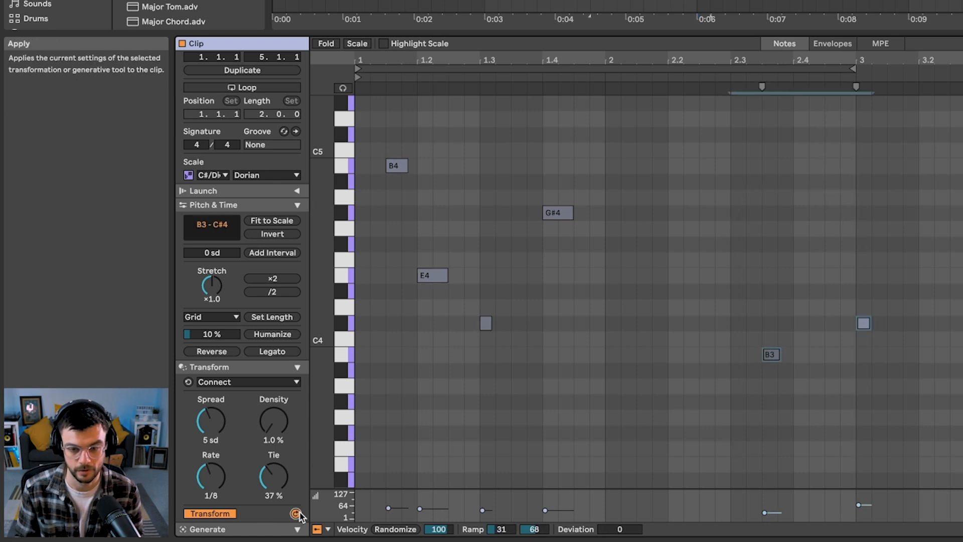
- Play back the DRIFT TOP clip with the newly connected D#4 note between B3 and C#4
left_click(747, 80)
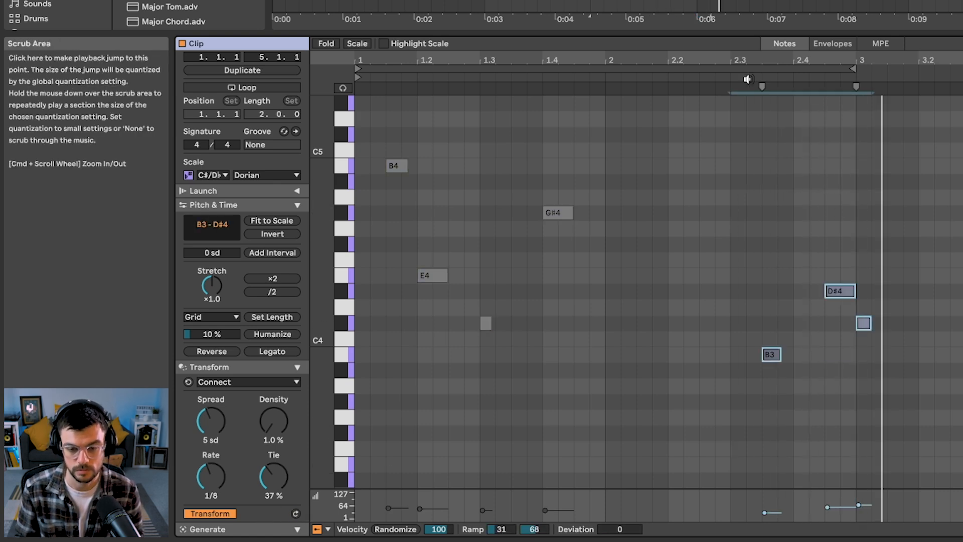
key("space")
left_click(585, 145)
left_click(558, 1)
key("space")
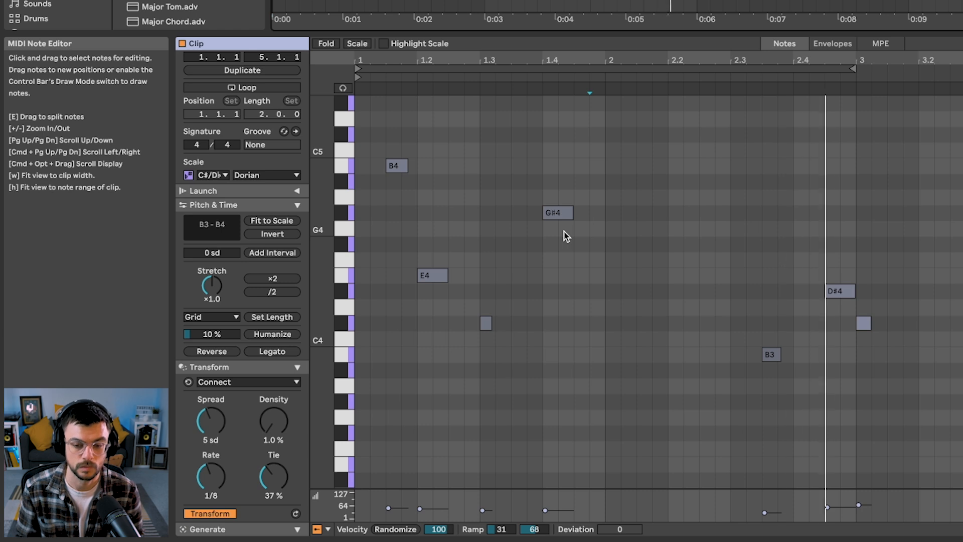
left_click(809, 393)
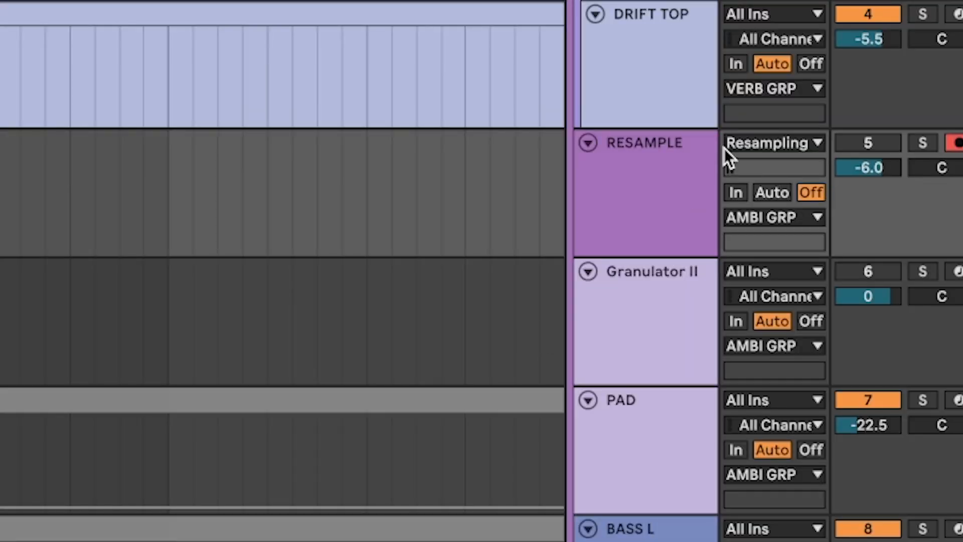
- Insert an audio track directly below RESAMPLE and set its audio input to Resampling
left_click(633, 176)
key("ctrl+t")
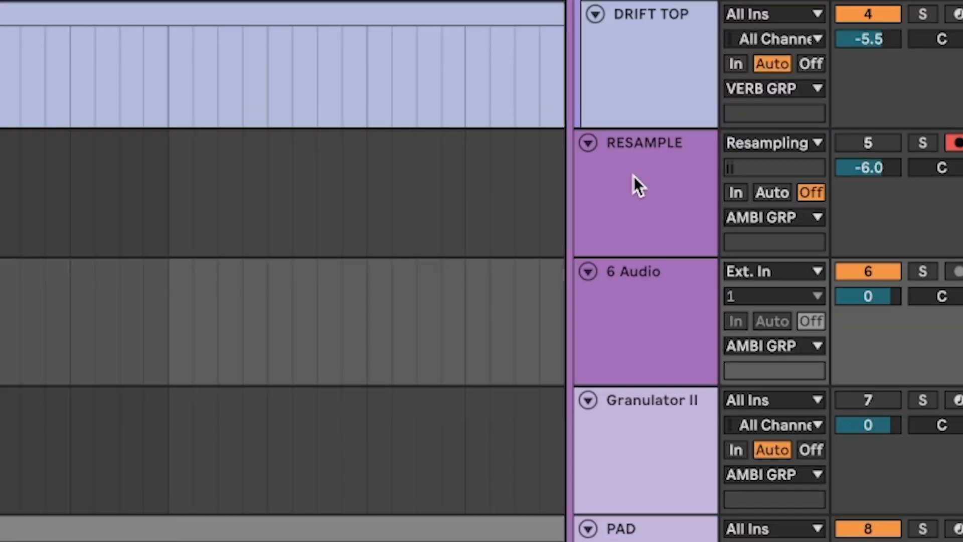
left_click(620, 289)
left_click(760, 272)
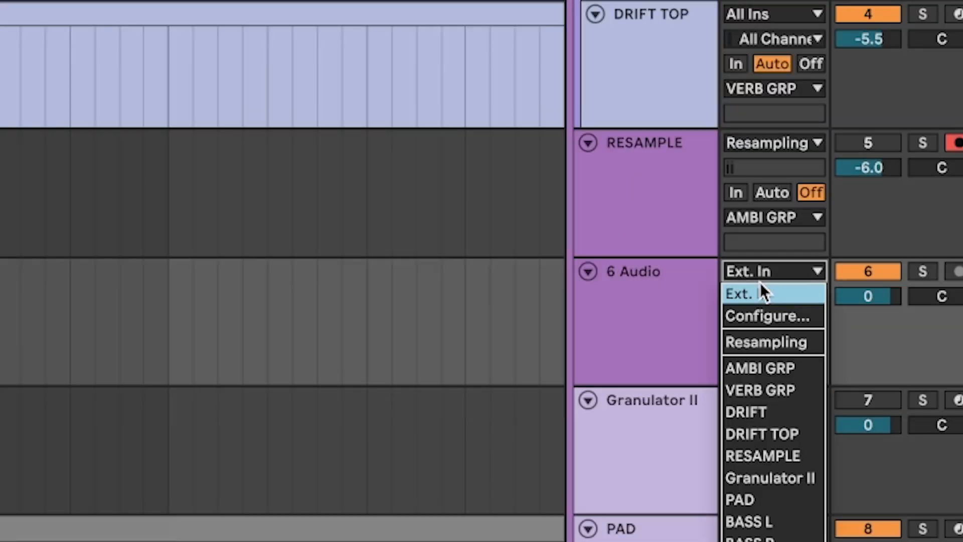
left_click(761, 342)
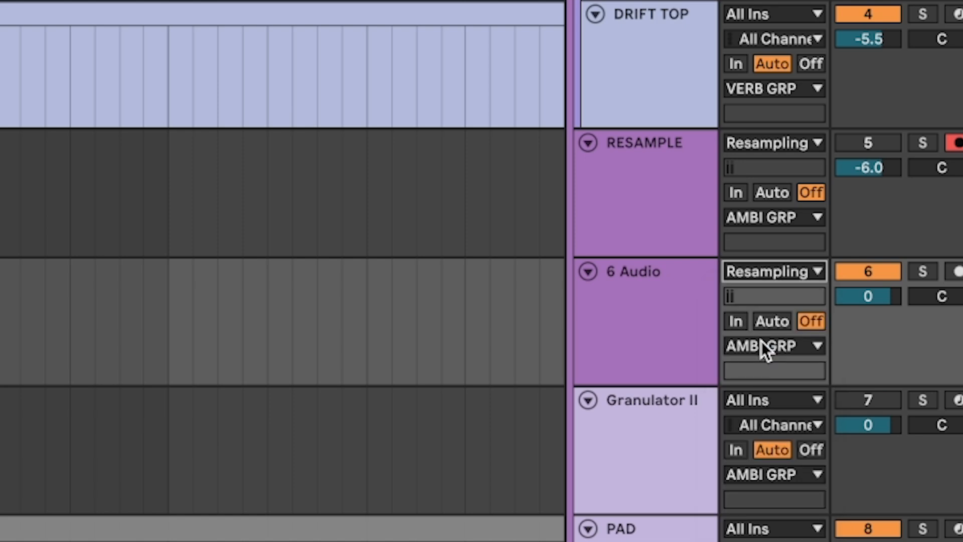
- Delete the extra audio track below RESAMPLE
left_click(636, 336)
key("Delete")
- Examine the Hybrid Reverb and EQ Eight devices on the RESAMPLE track
left_click(639, 182)
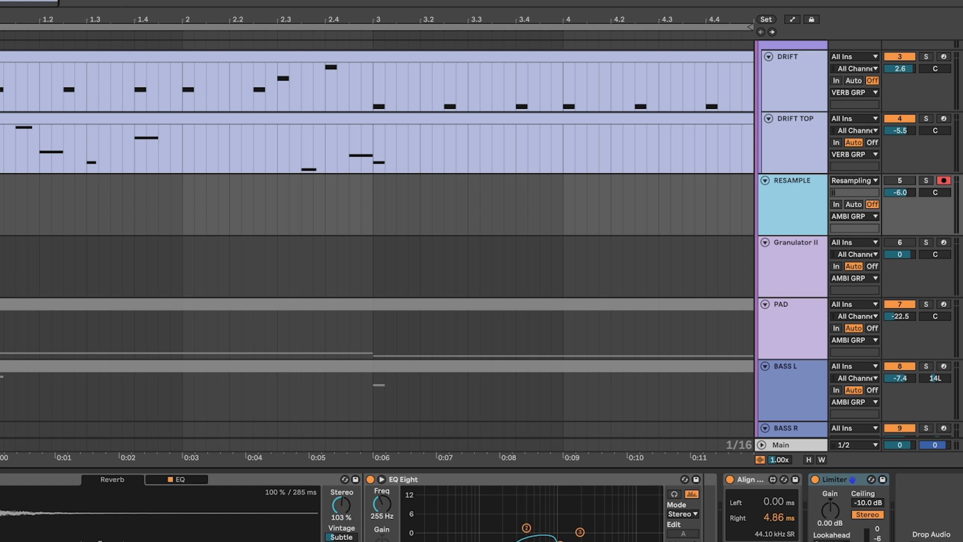
left_click(174, 422)
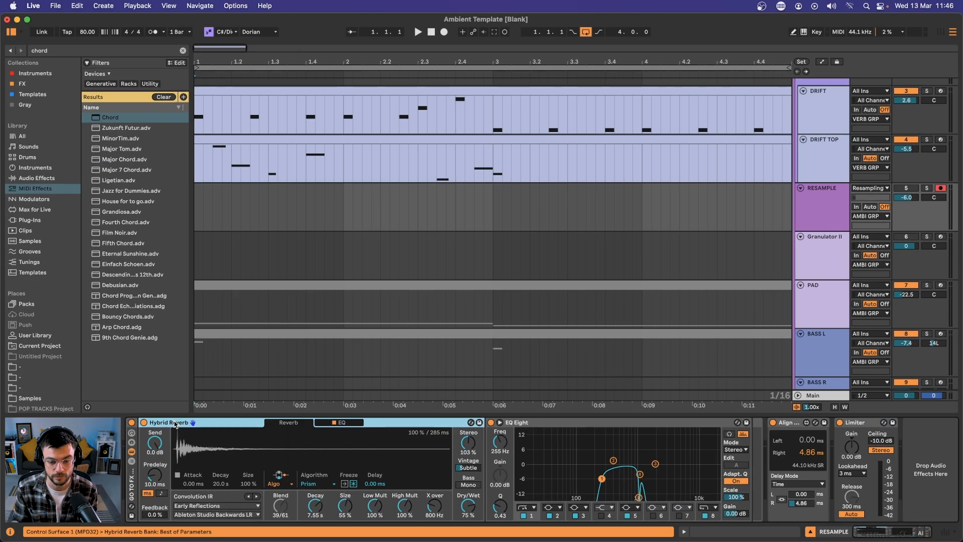
left_click(534, 423)
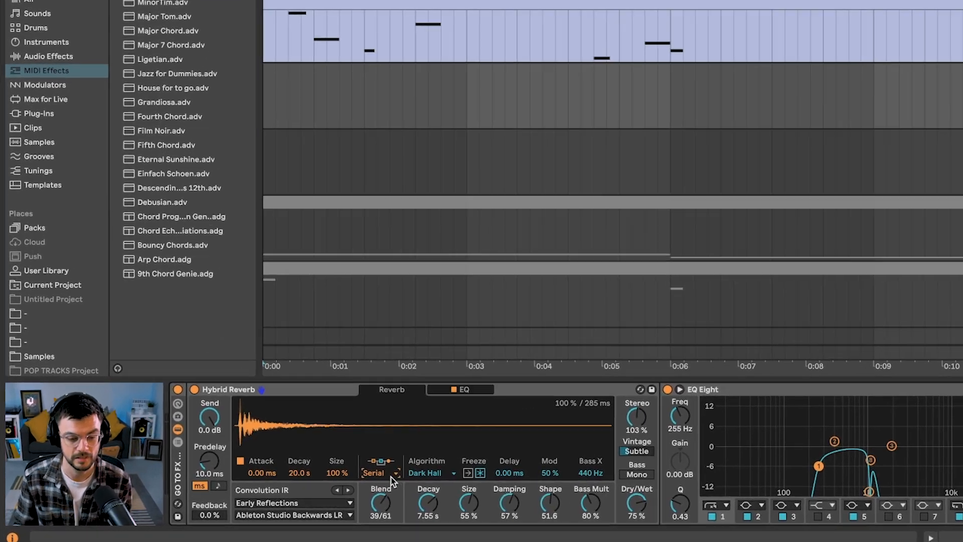
- Set the RESAMPLE track's Hybrid Reverb to algorithm-only routing with the Prism algorithm
left_click(305, 479)
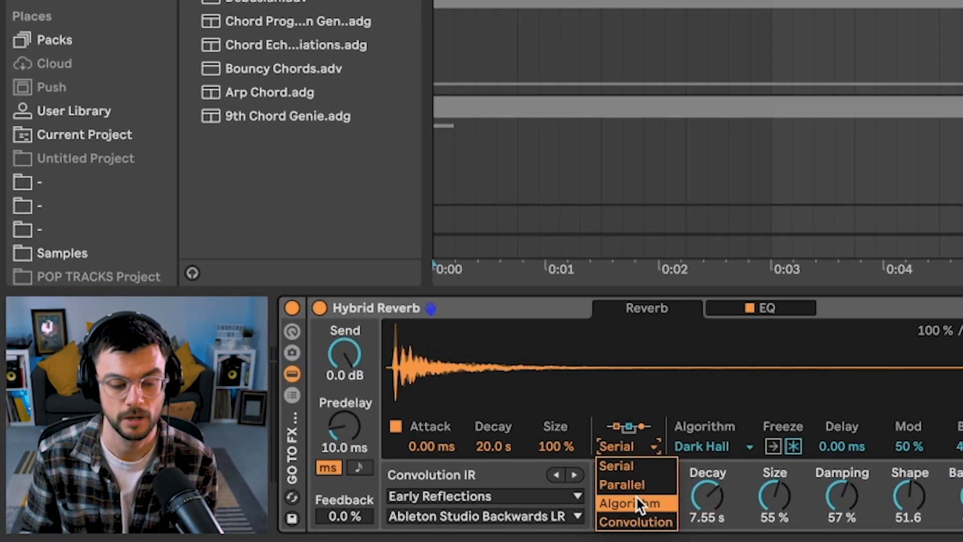
left_click(564, 504)
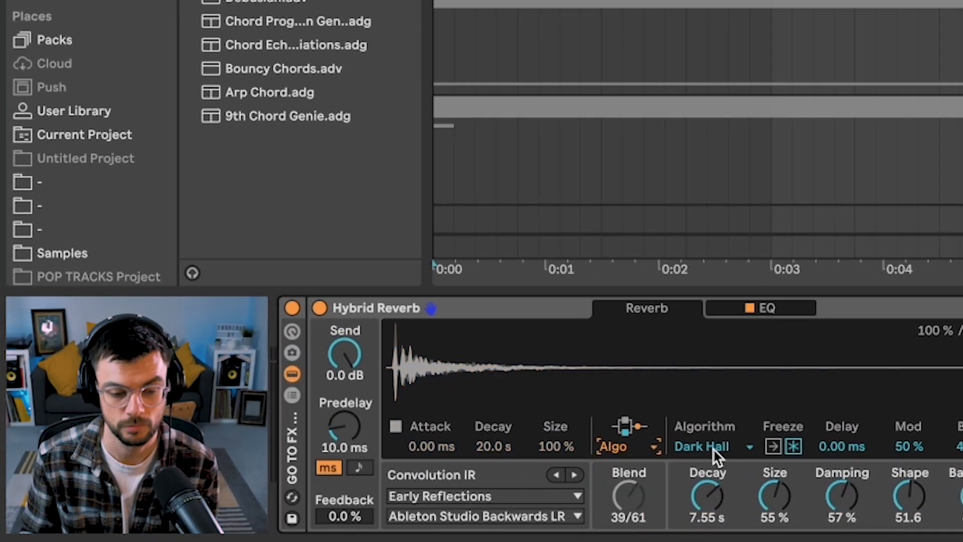
left_click(624, 454)
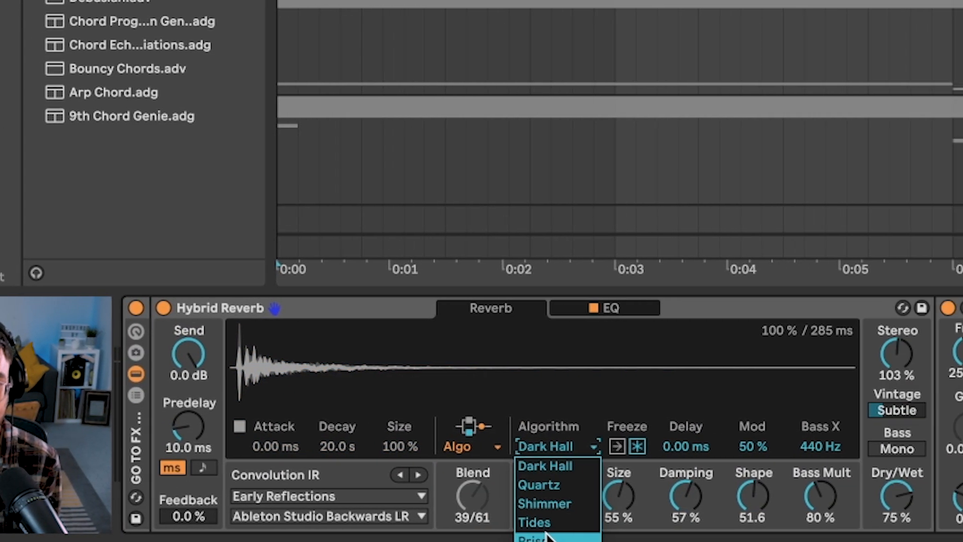
left_click(624, 538)
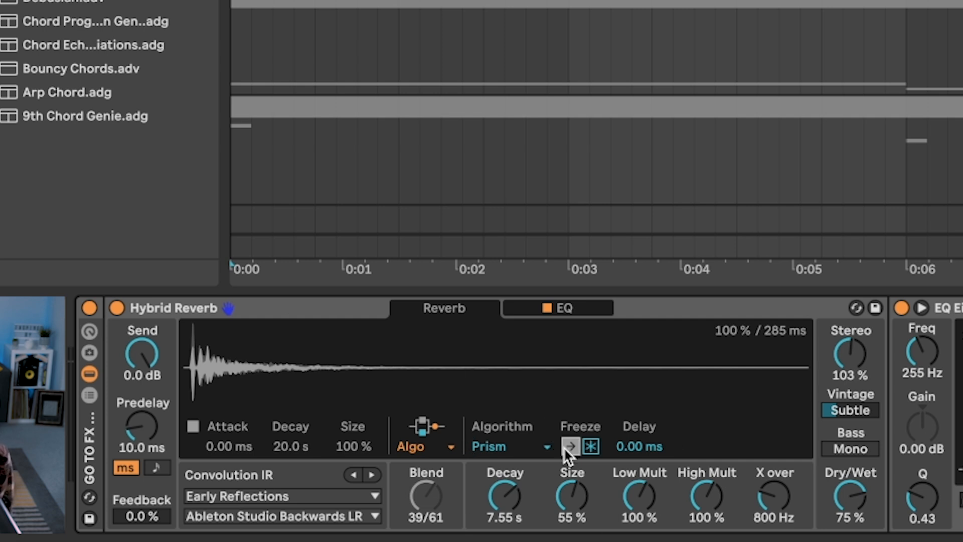
- Turn on Freeze in Hybrid Reverb, and try the Older Vintage setting before returning it to Subtle
left_click(592, 446)
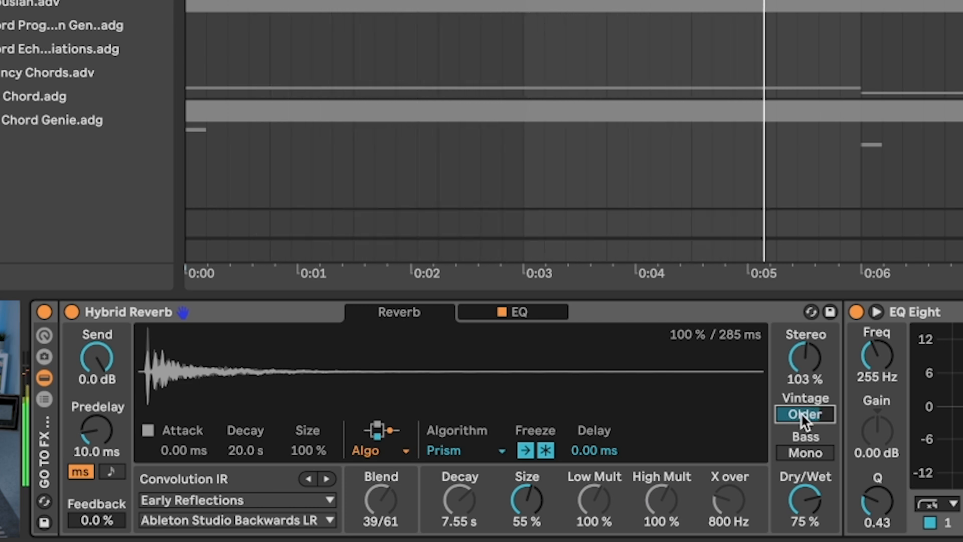
left_click_drag(800, 412, 800, 421)
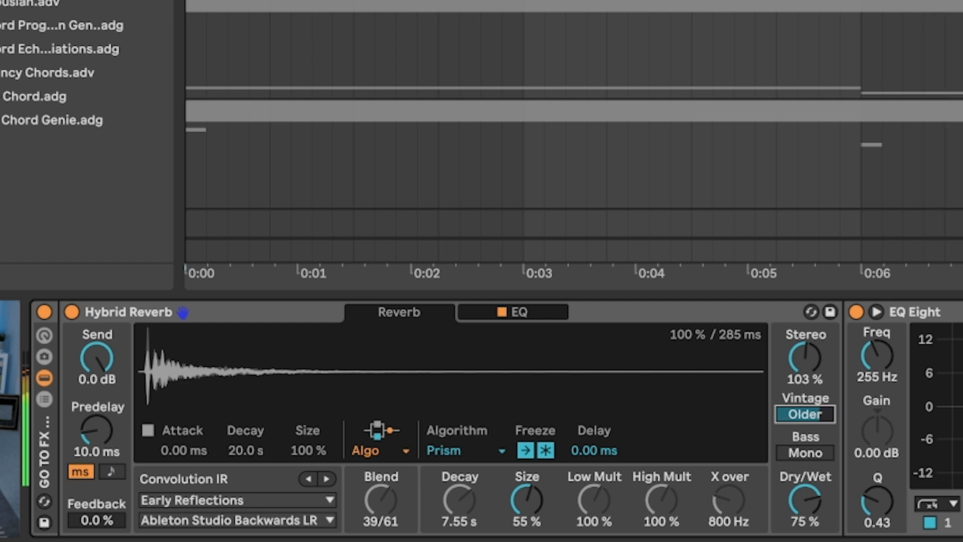
left_click_drag(803, 413, 803, 421)
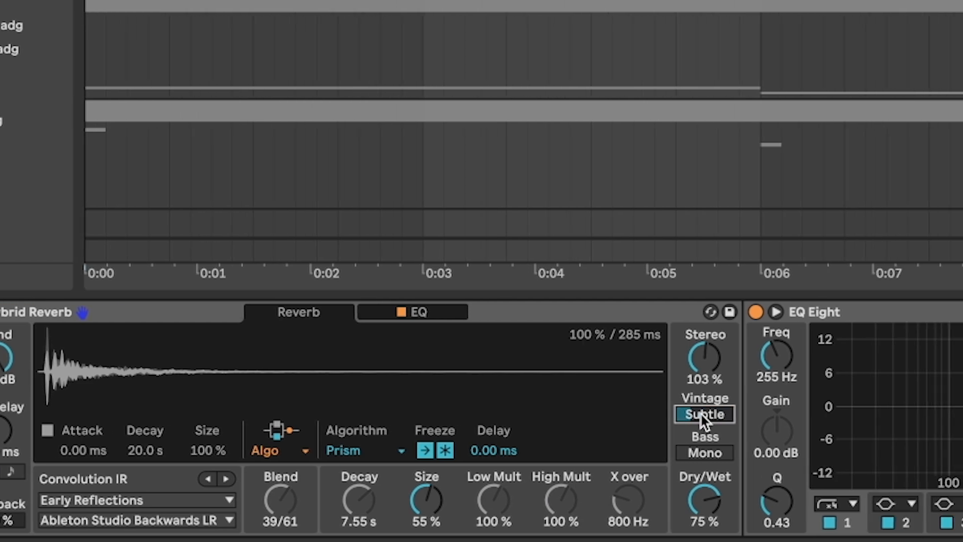
- Raise the frequency of EQ Eight's first band on RESAMPLE to 567 Hz and set Hybrid Reverb's Vintage to Older
left_click_drag(878, 355, 878, 349)
left_click_drag(408, 355, 408, 348)
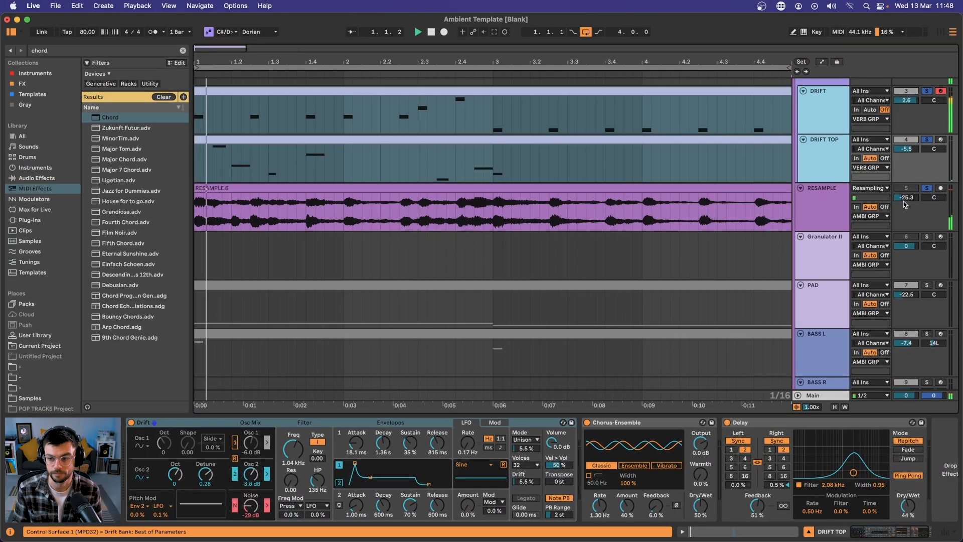
left_click(904, 199)
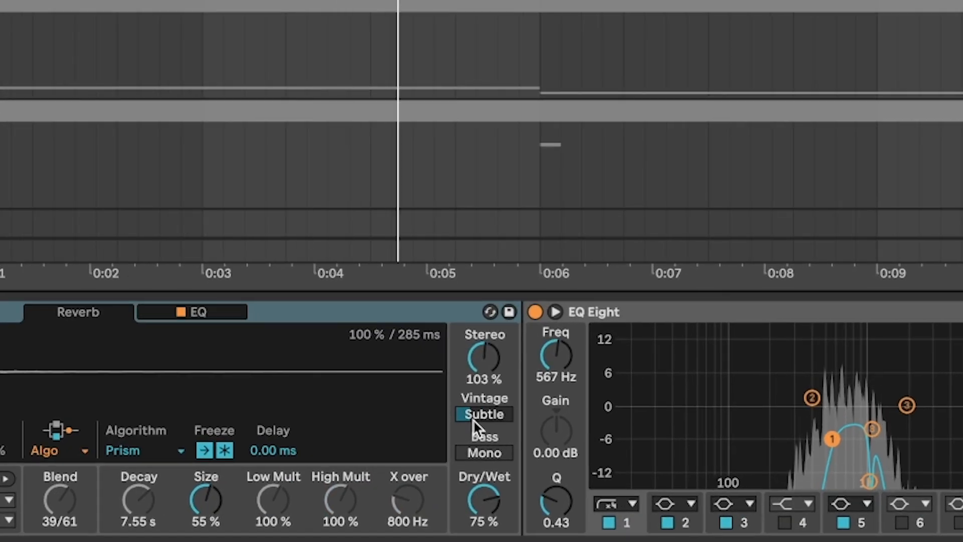
left_click(473, 416)
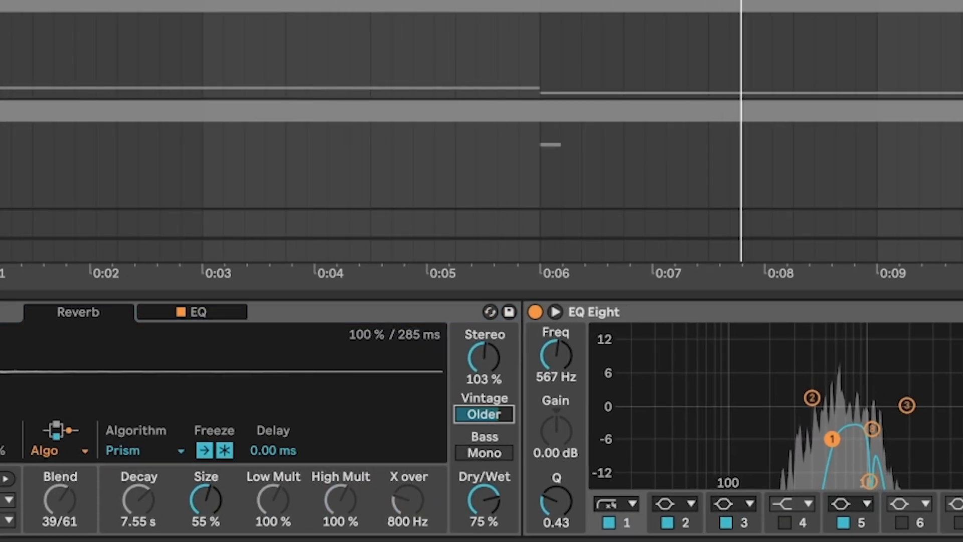
- Adjust EQ Eight's first band on RESAMPLE to 599 Hz with a Q of 0.58
left_click_drag(773, 440, 775, 429)
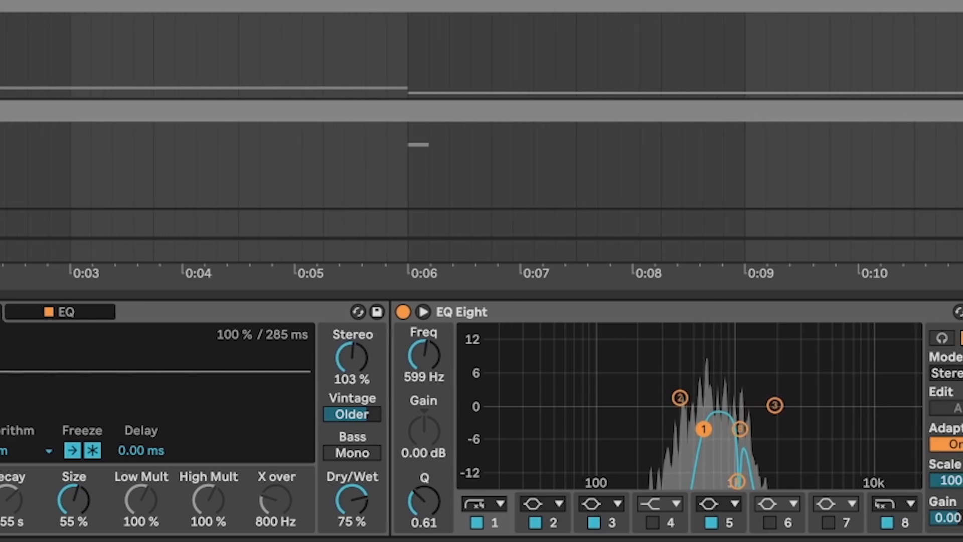
left_click_drag(703, 429, 704, 431)
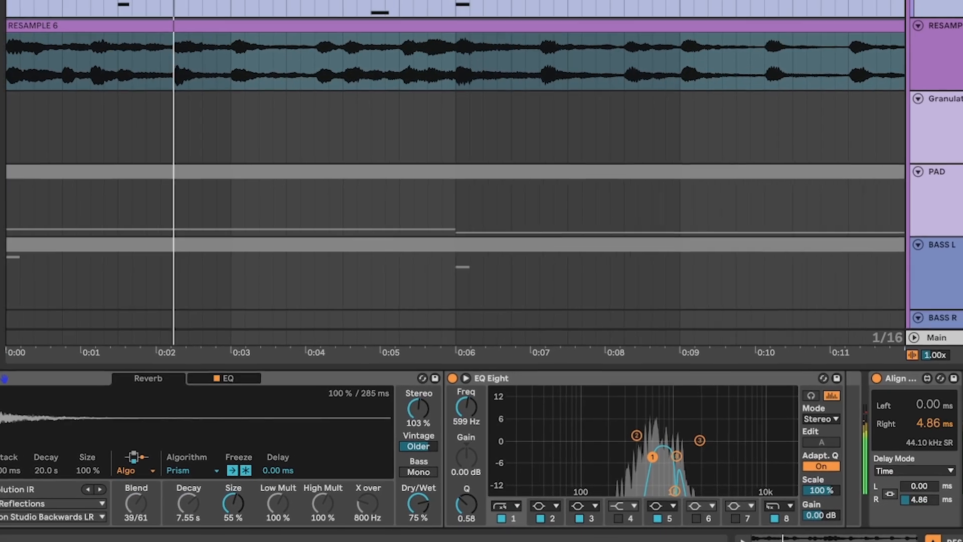
left_click(823, 130)
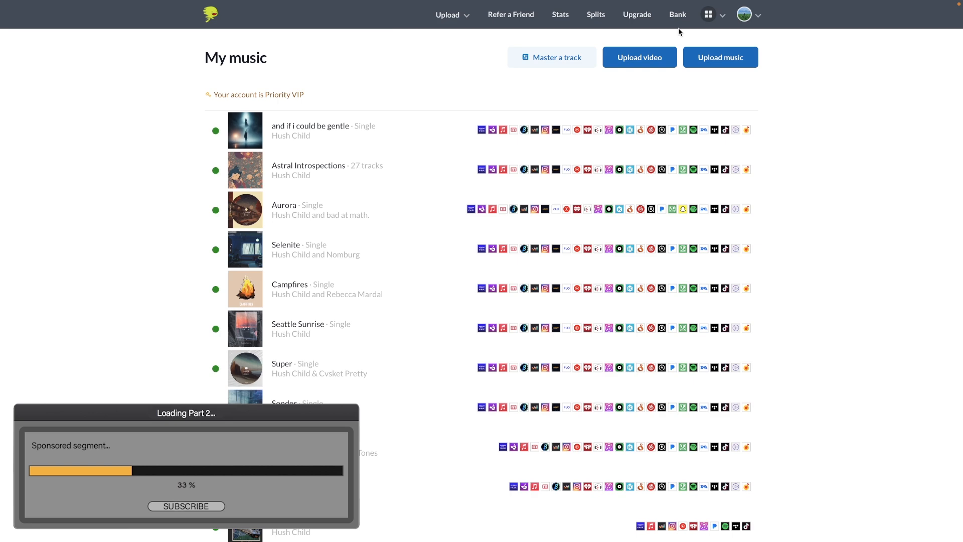
- Open DistroKid's Playlister and search it for LoFi playlists
left_click(708, 16)
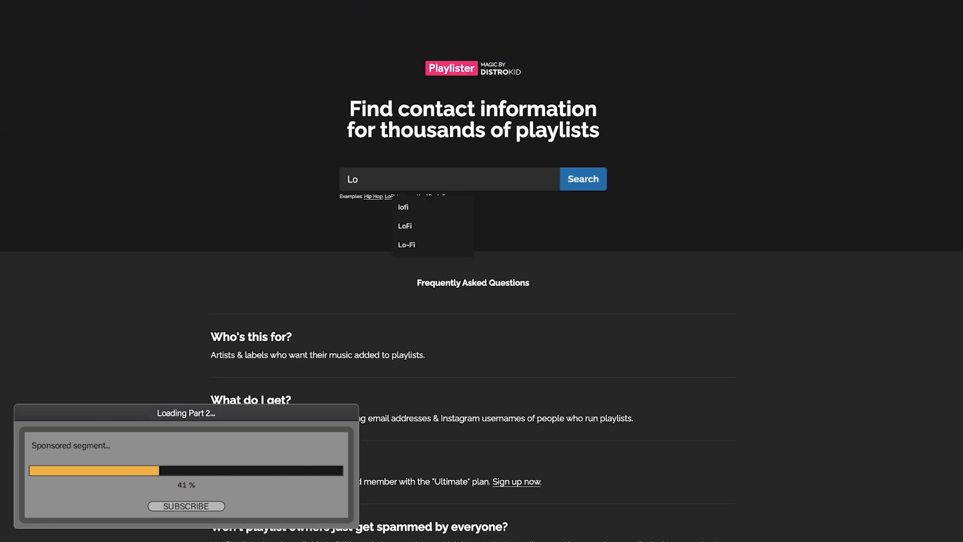
type("Fi")
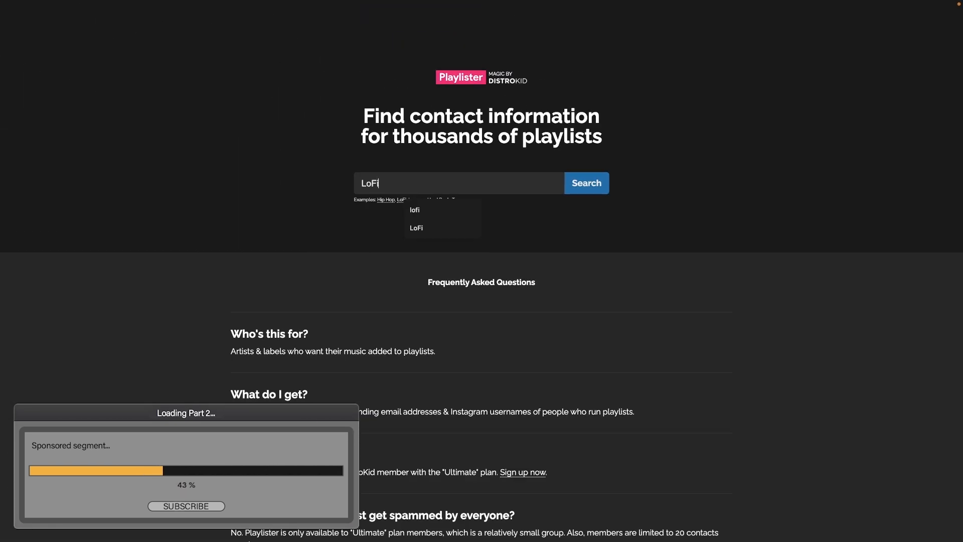
key("Return")
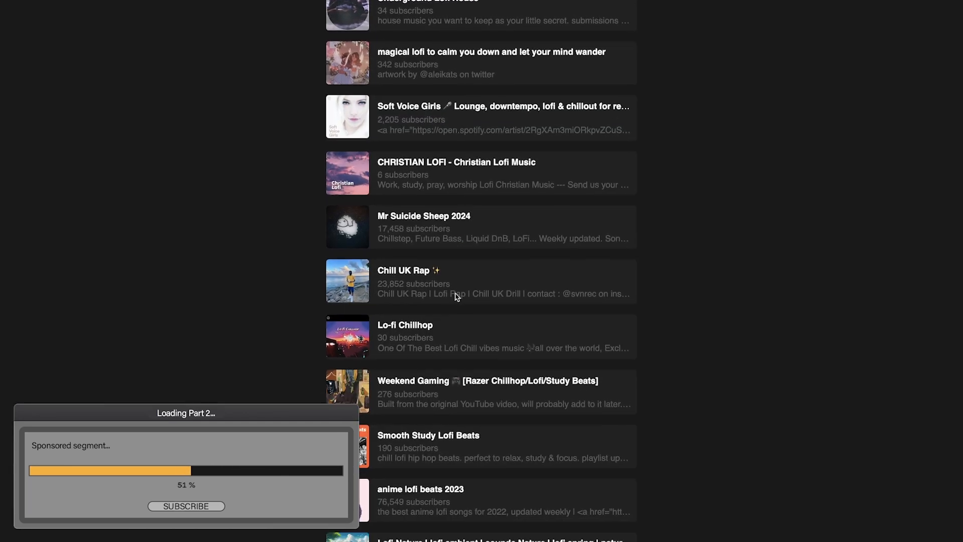
- Open the Lofi Focus playlist from the search results and highlight its contact information
scroll(456, 297, "down", 15)
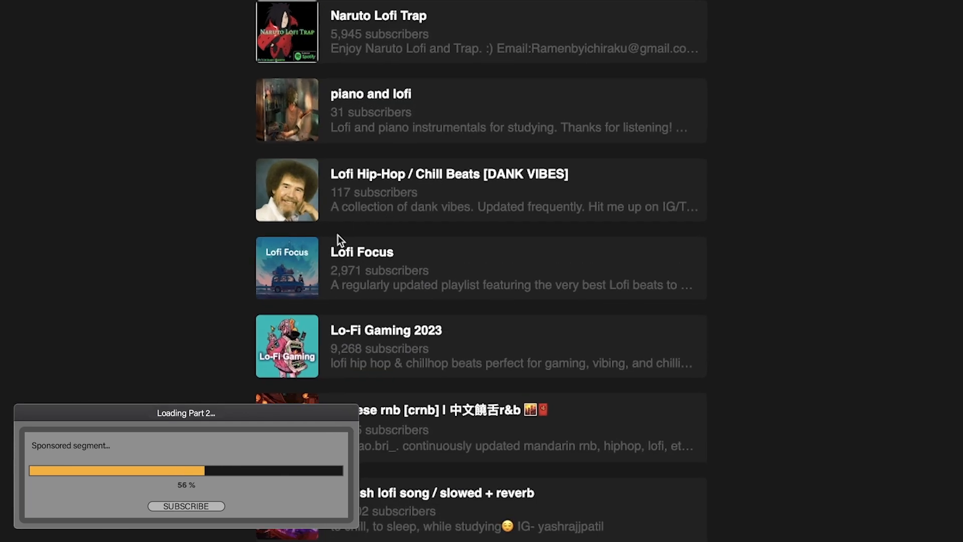
left_click(294, 257)
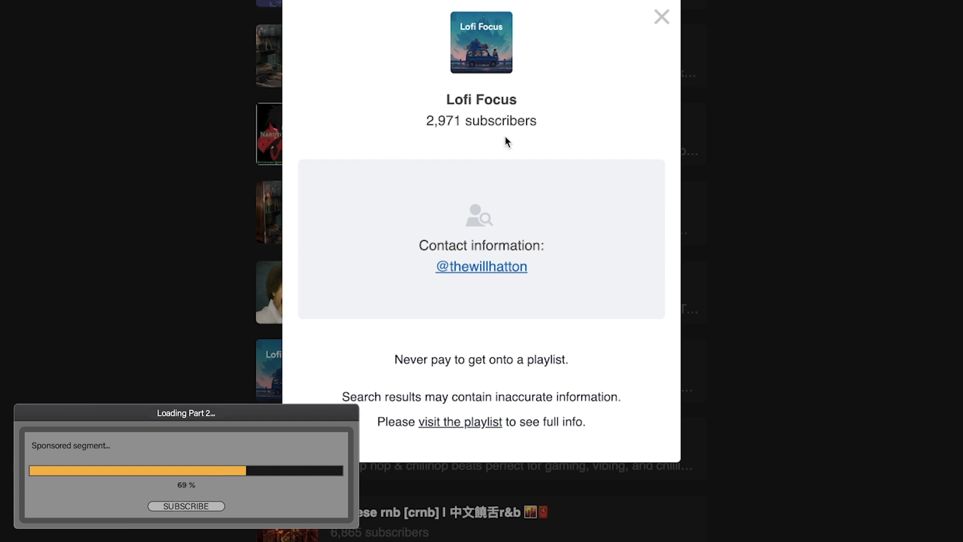
left_click_drag(418, 267, 487, 267)
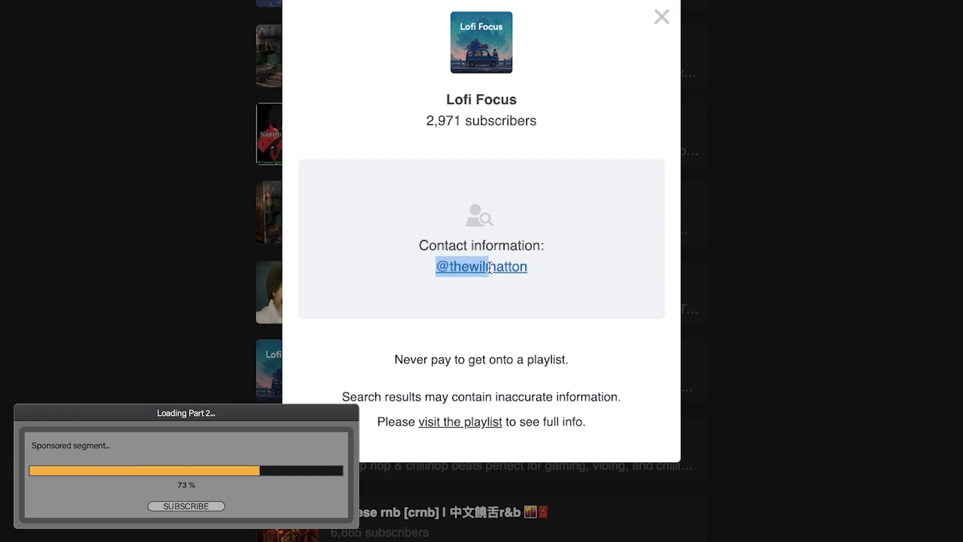